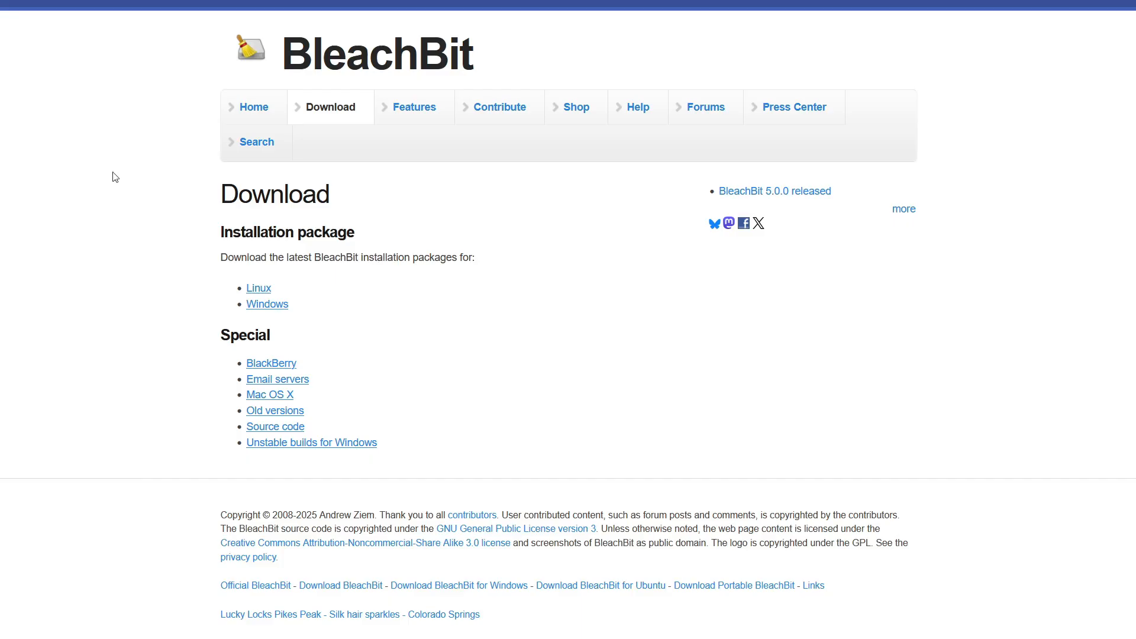
- Check the Mac OS X page on the download site and download the BleachBit installer .exe for Windows
left_click(263, 396)
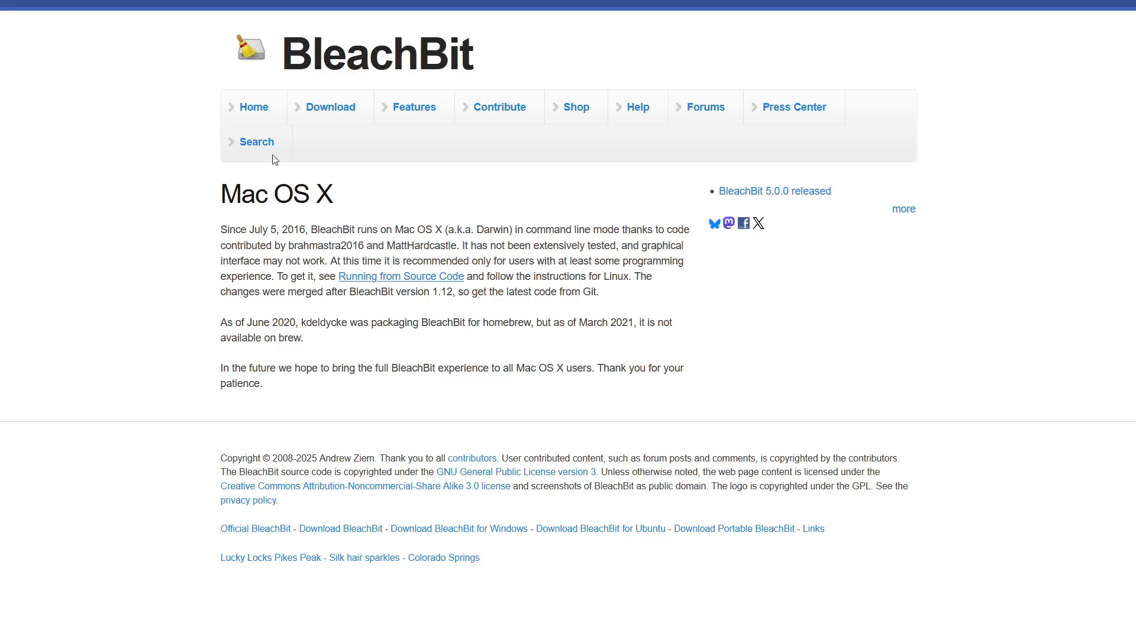
left_click(320, 108)
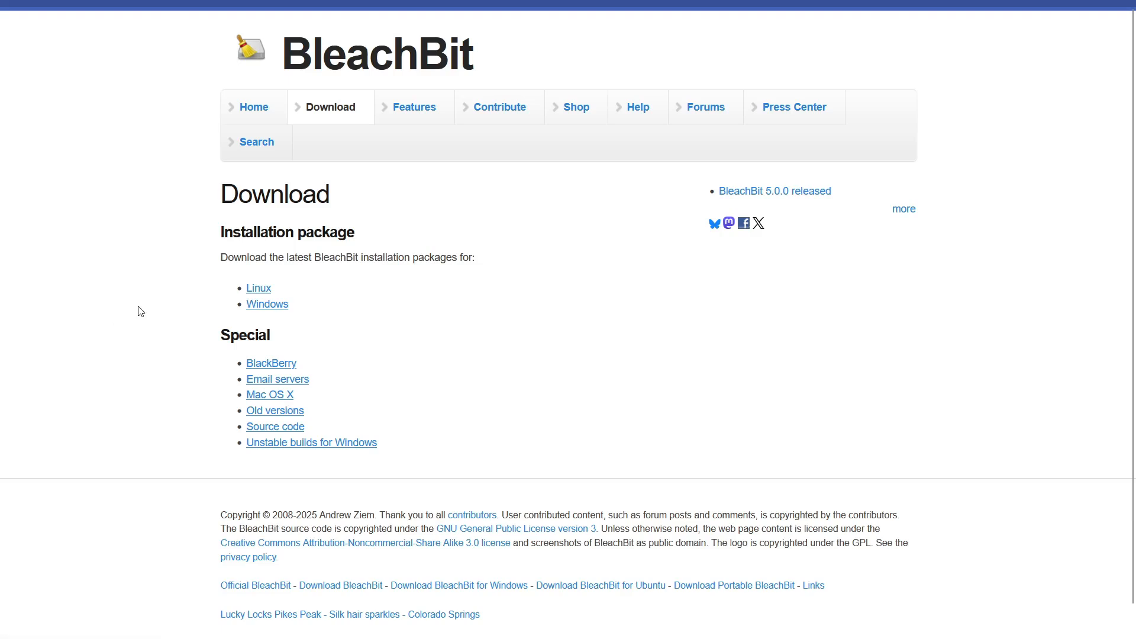
left_click(268, 309)
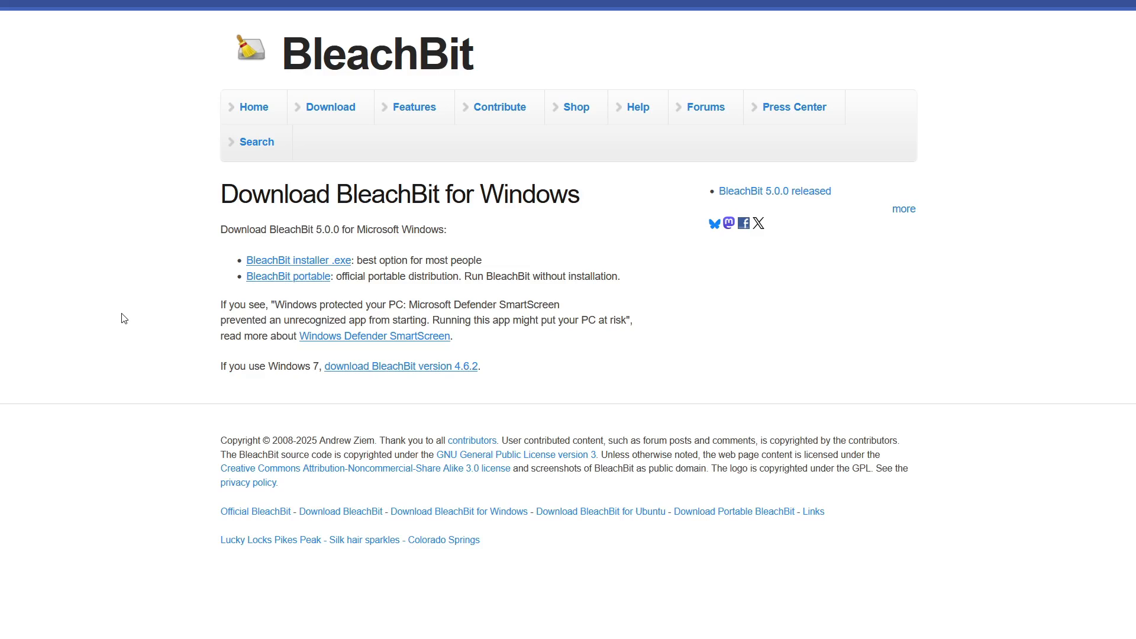
left_click(249, 265)
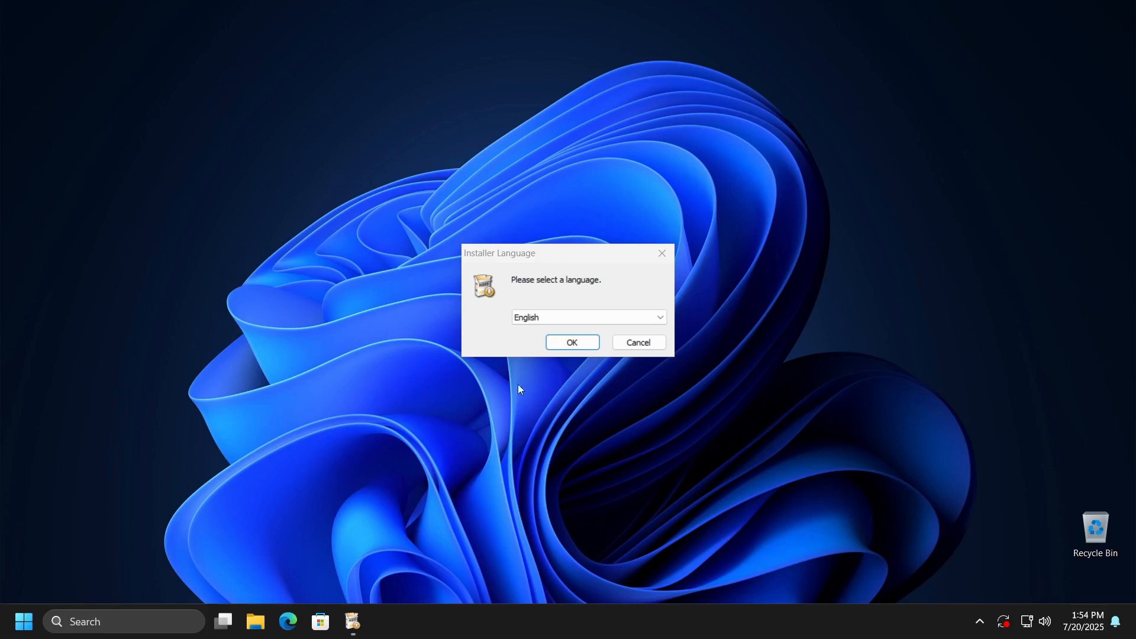
- Start the BleachBit setup in English and accept the terms of the License Agreement
left_click(568, 341)
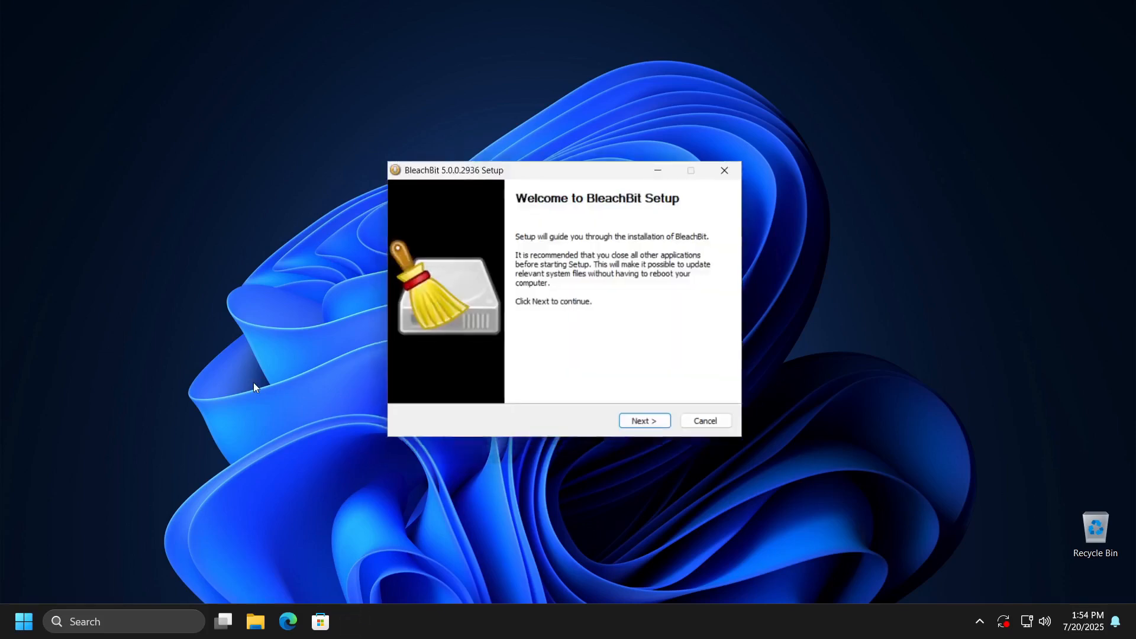
left_click(650, 427)
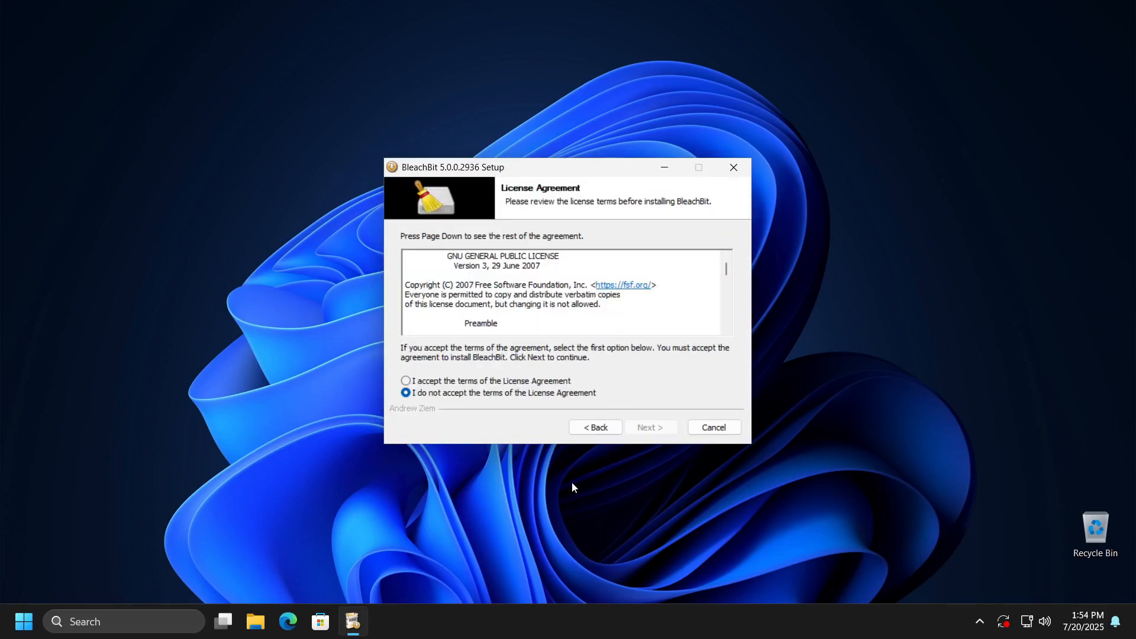
left_click(500, 383)
left_click(650, 427)
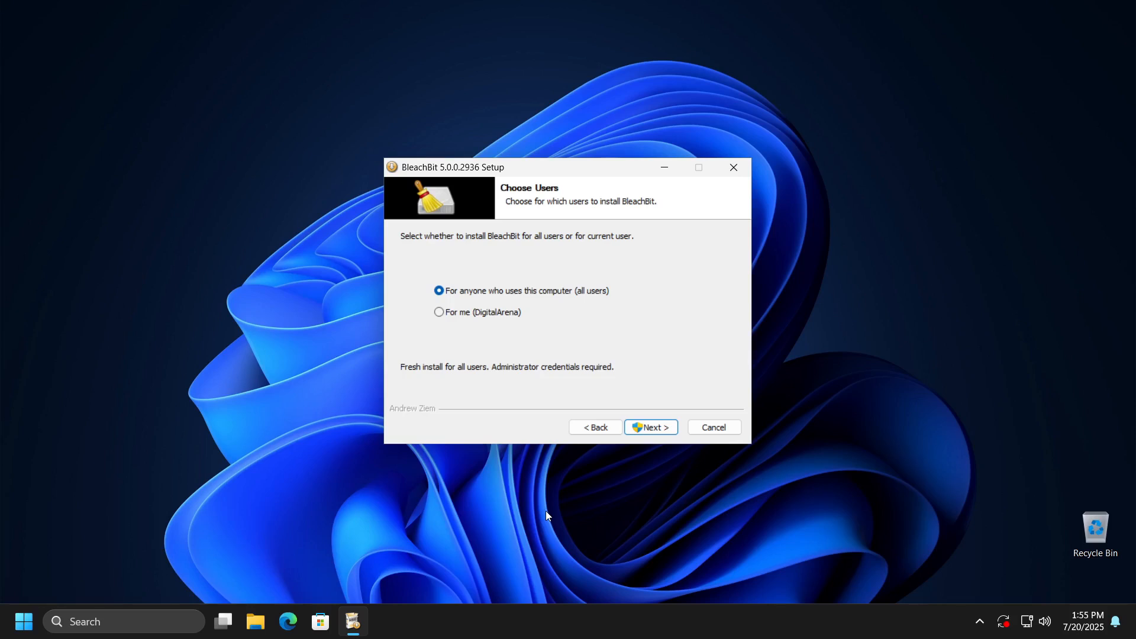
- Install for all users with administrator permission, keeping C:\Program Files (x86)\BleachBit as the destination folder
left_click(664, 426)
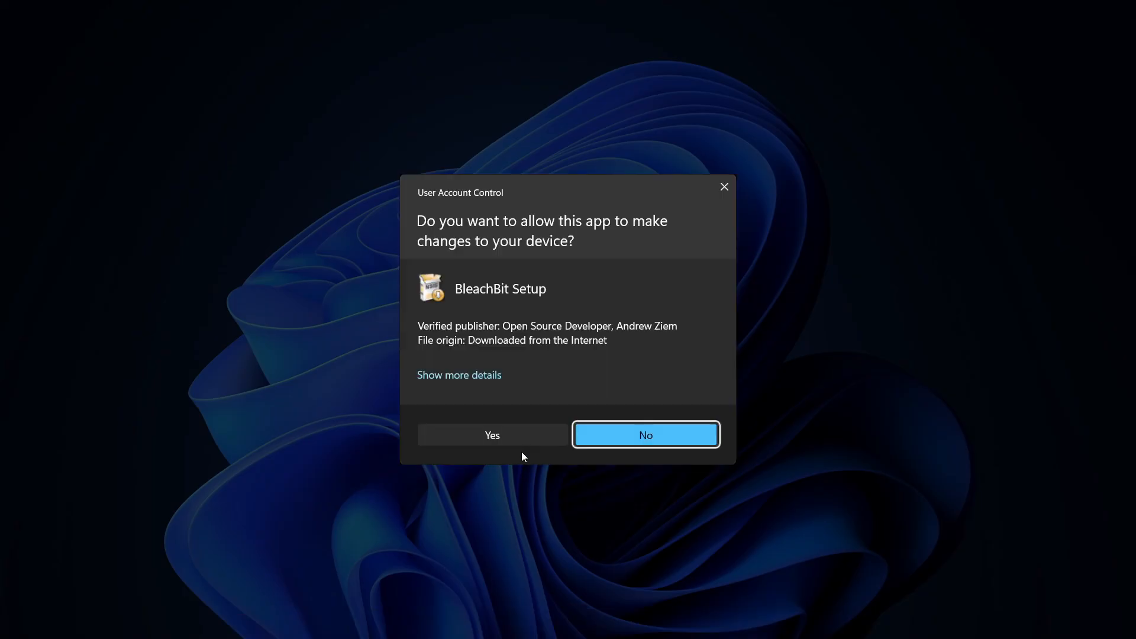
left_click(521, 443)
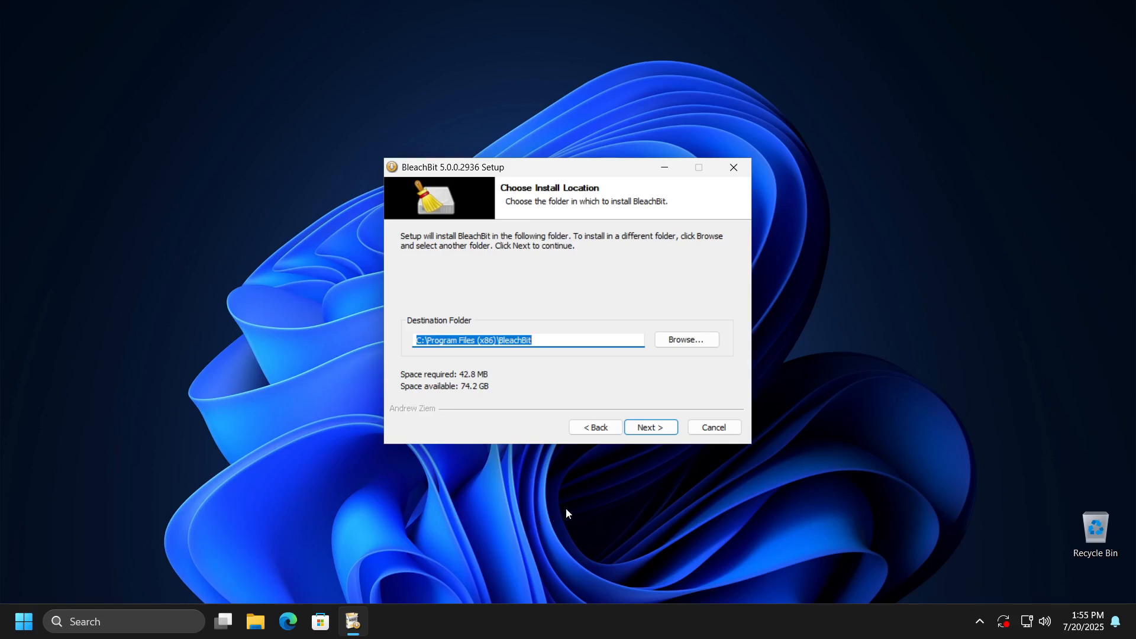
left_click(651, 429)
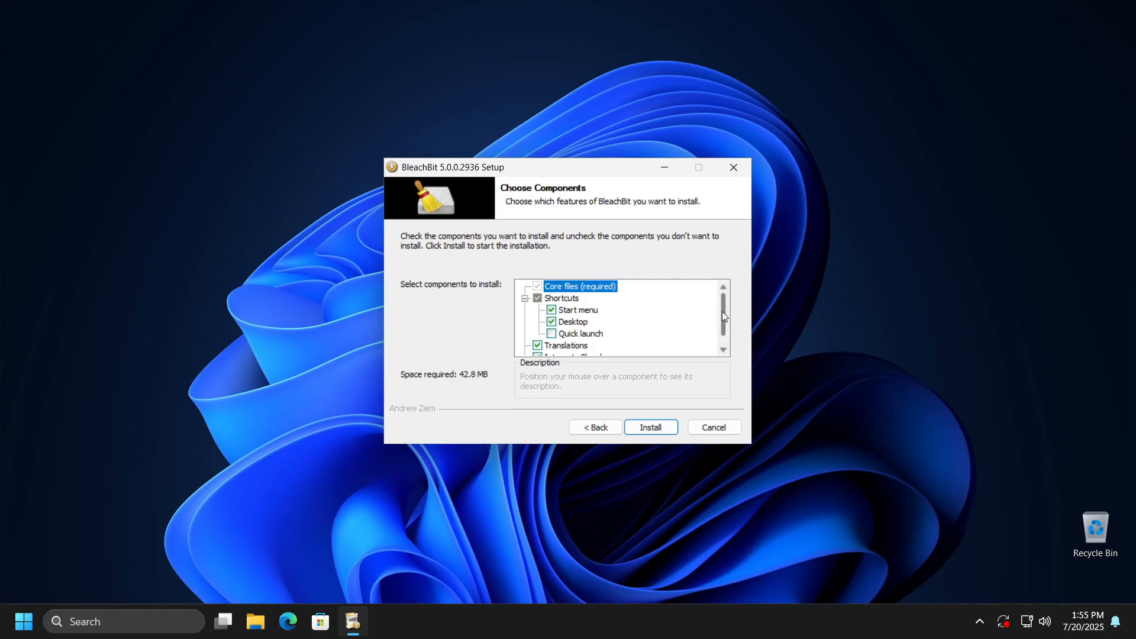
- Review the component list, install the default components, and finish setup with Run BleachBit enabled
left_click_drag(722, 316, 722, 327)
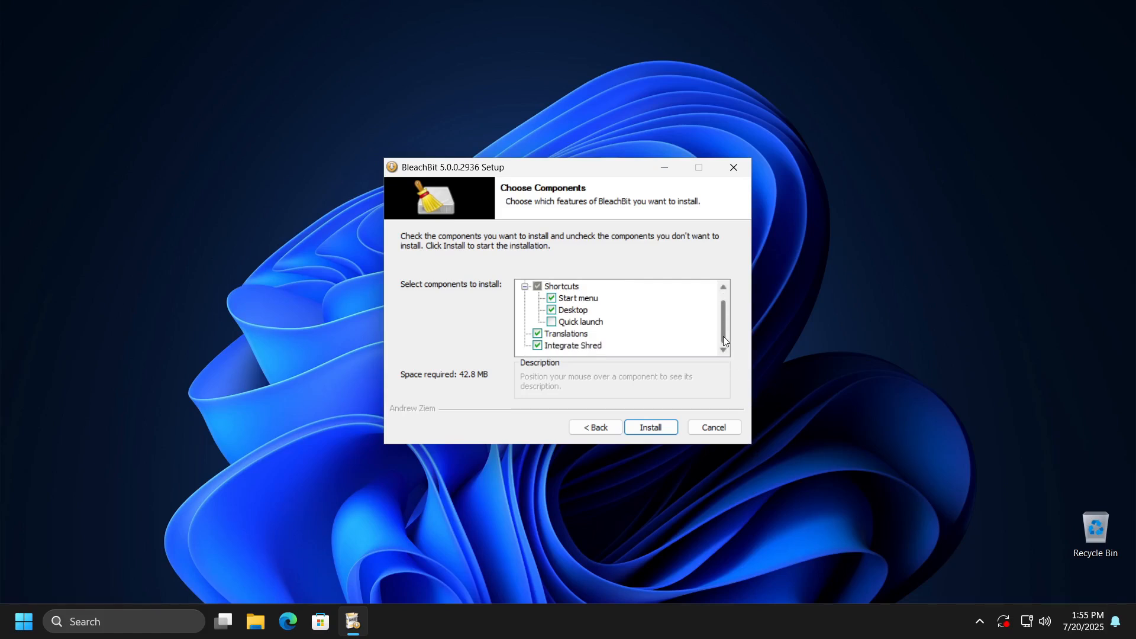
left_click_drag(723, 336, 724, 294)
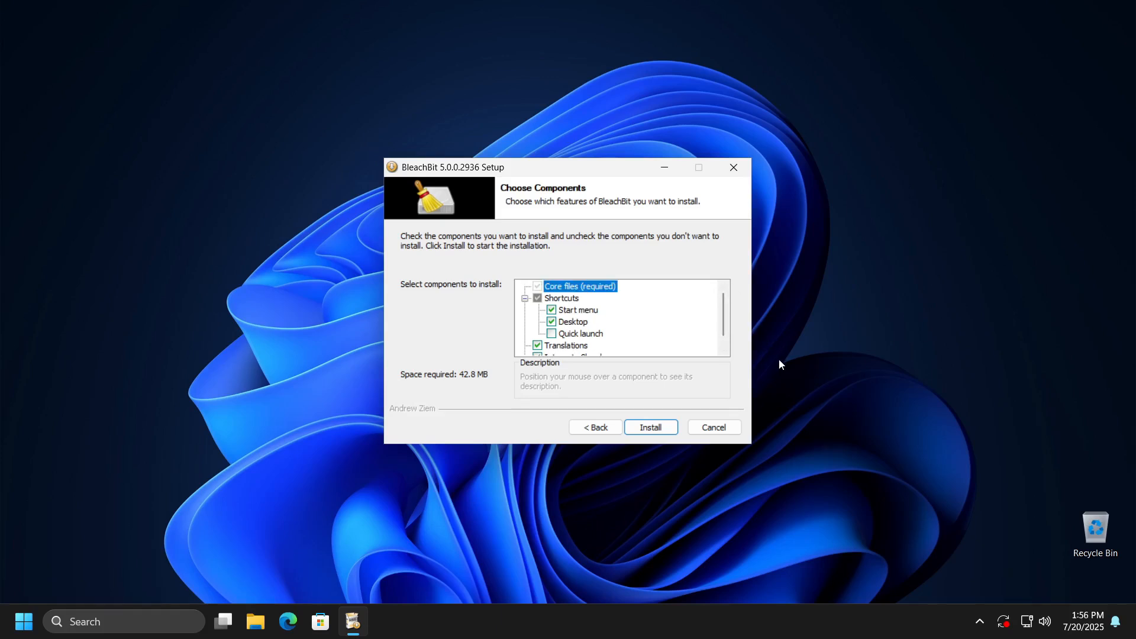
left_click(651, 427)
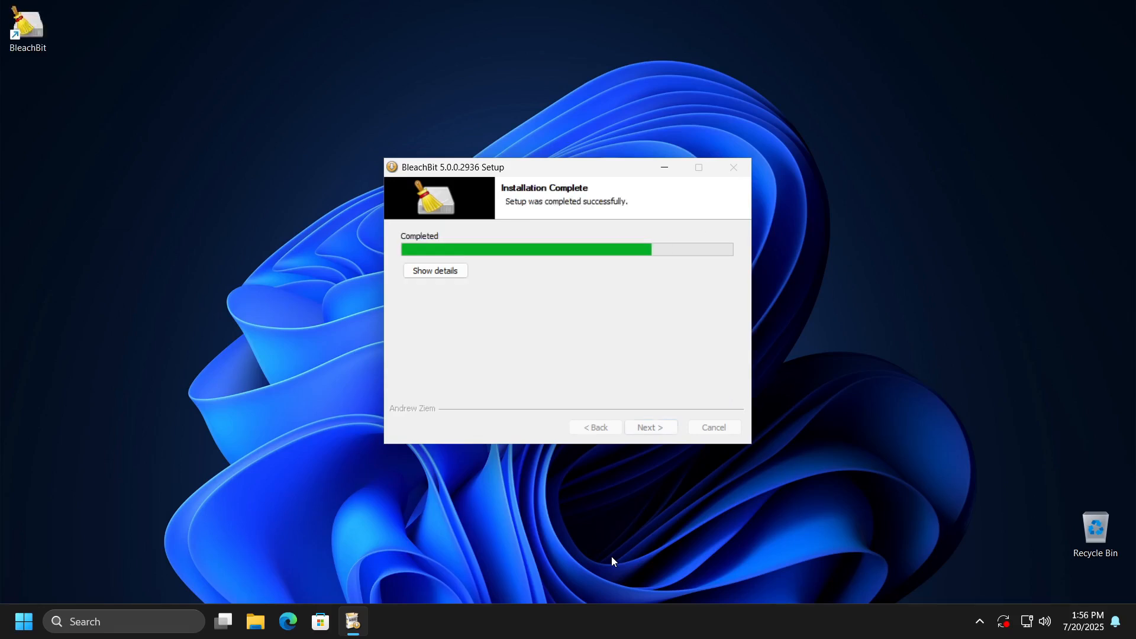
left_click(652, 428)
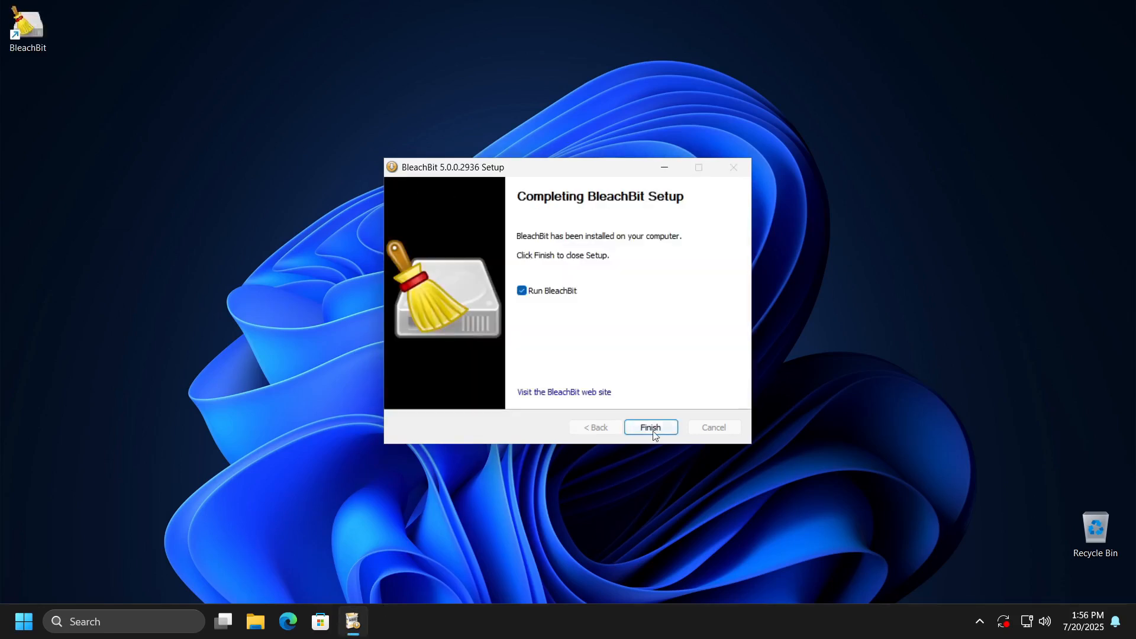
left_click(653, 431)
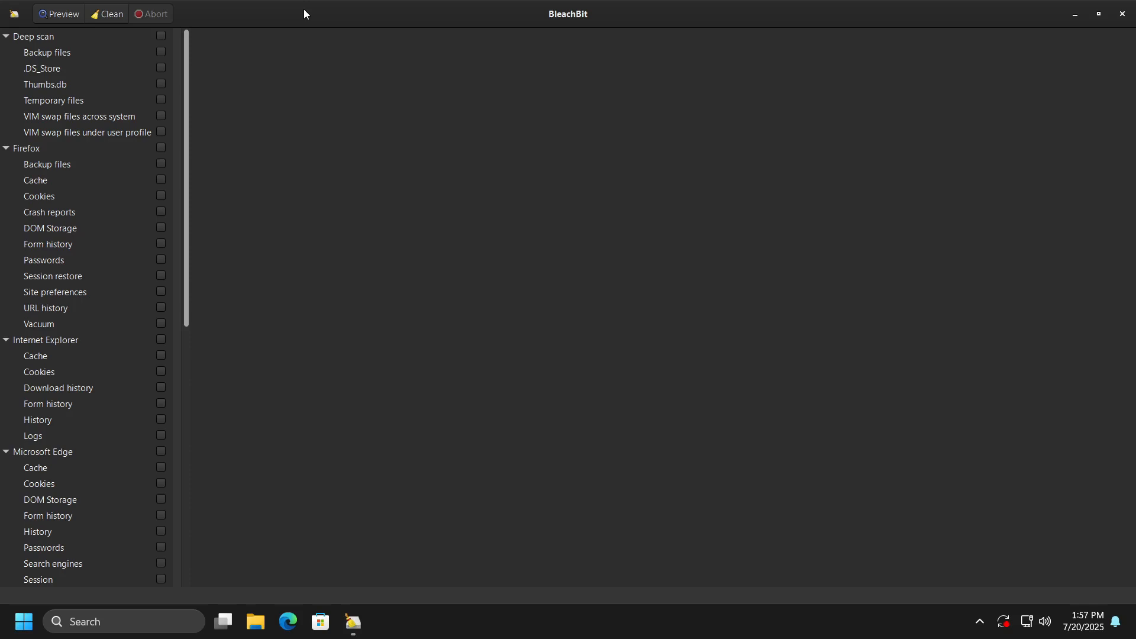
- Enable the Deep scan options Backup files, .DS_Store and Thumbs.db, accepting each warning
left_click(32, 37)
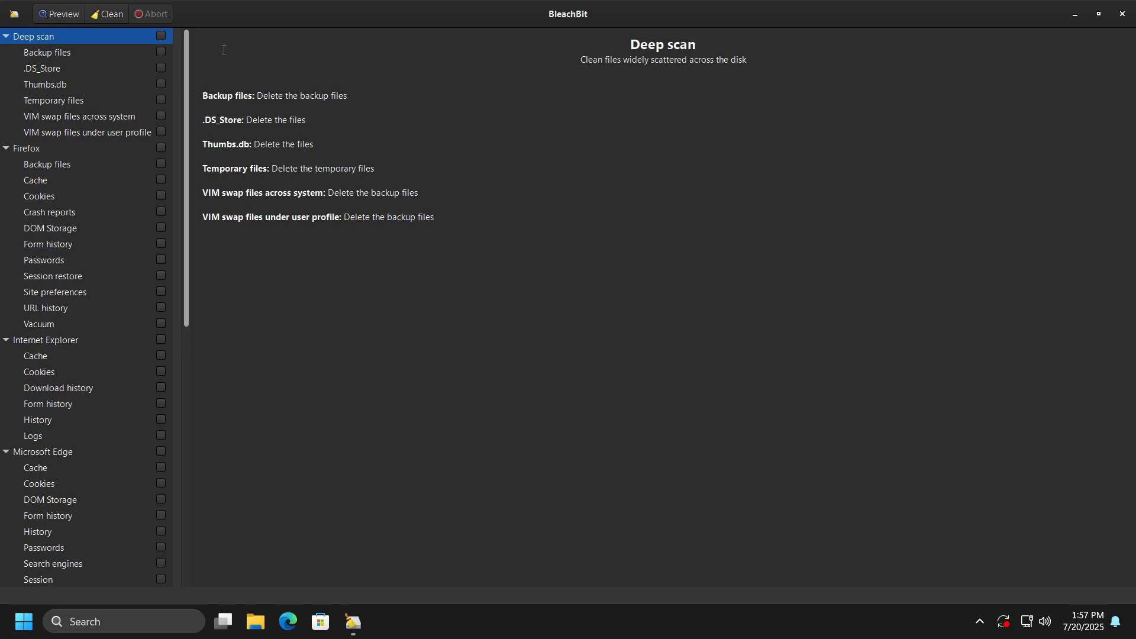
left_click(163, 51)
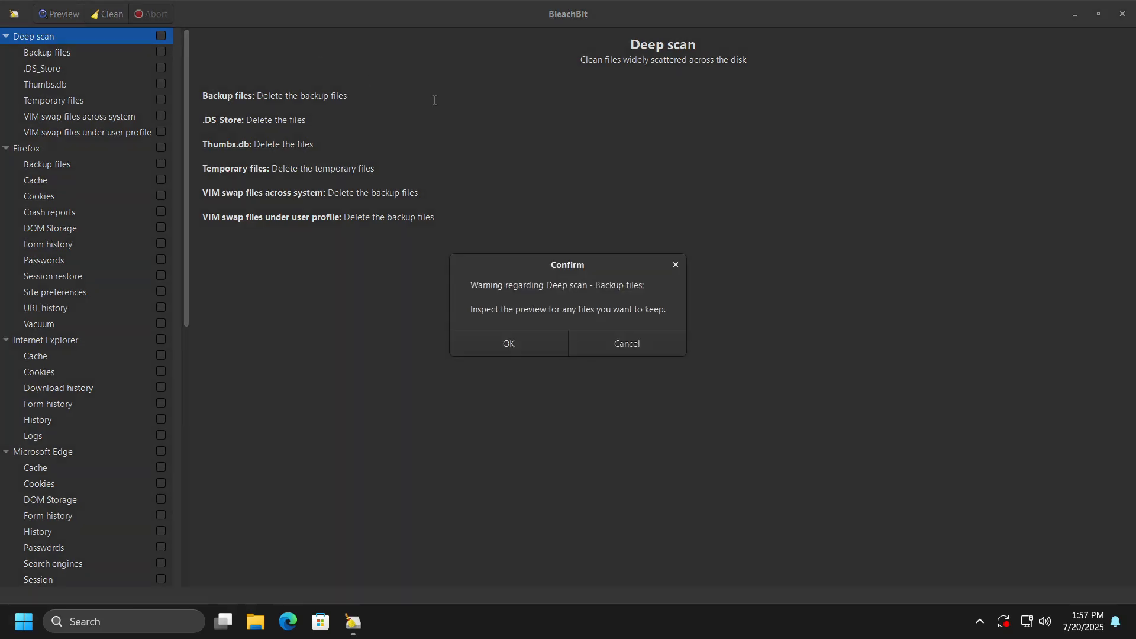
left_click(507, 346)
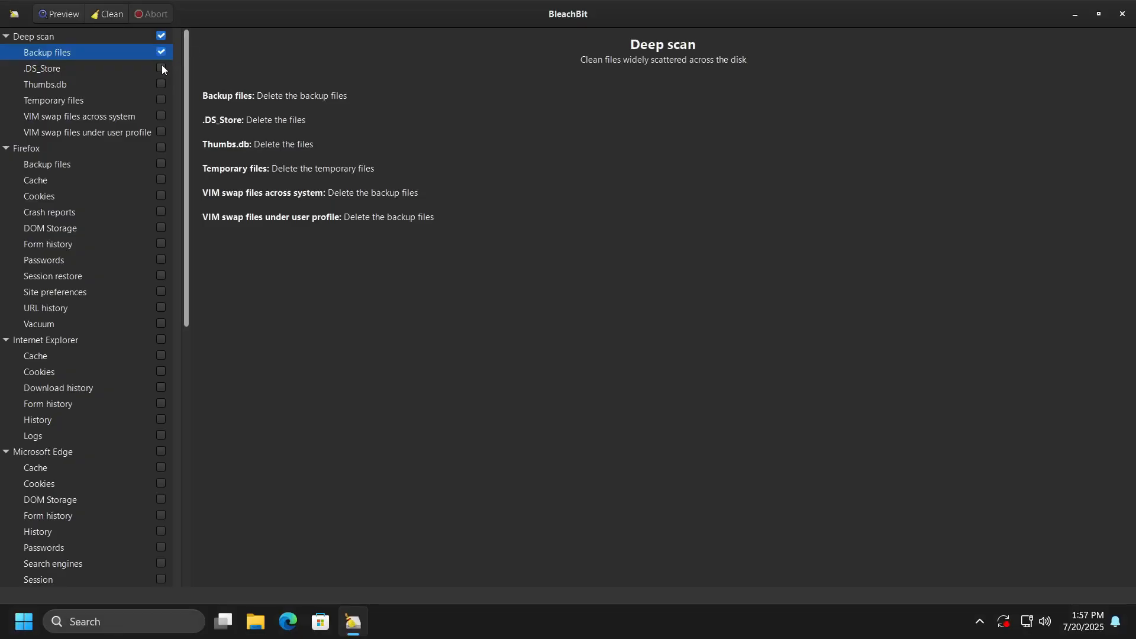
left_click(161, 68)
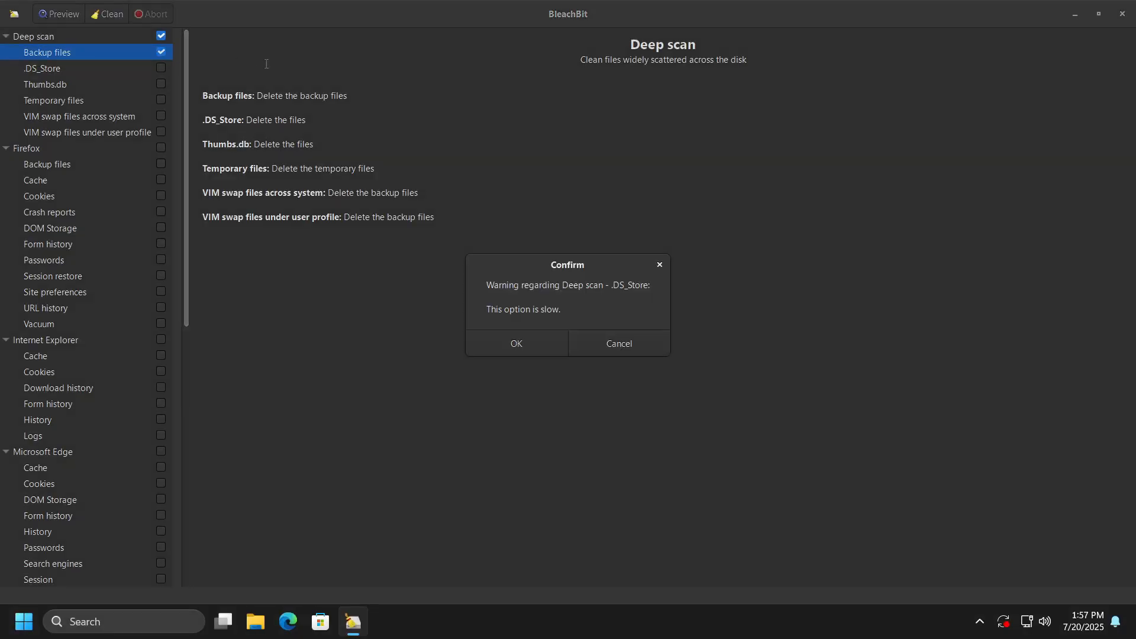
left_click(509, 346)
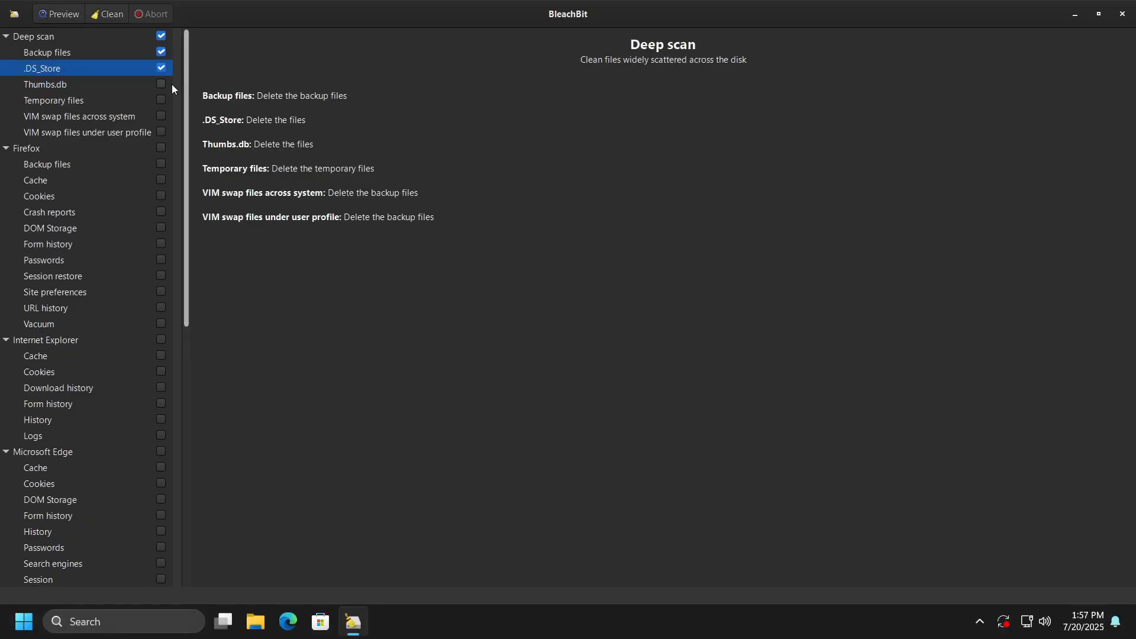
left_click(162, 83)
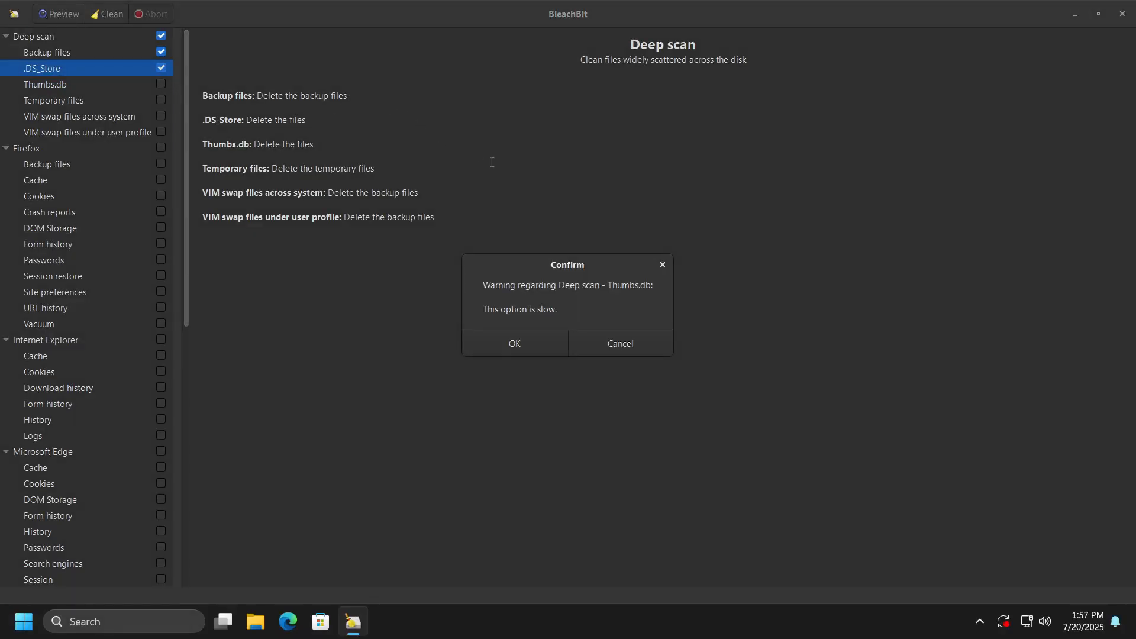
left_click(537, 349)
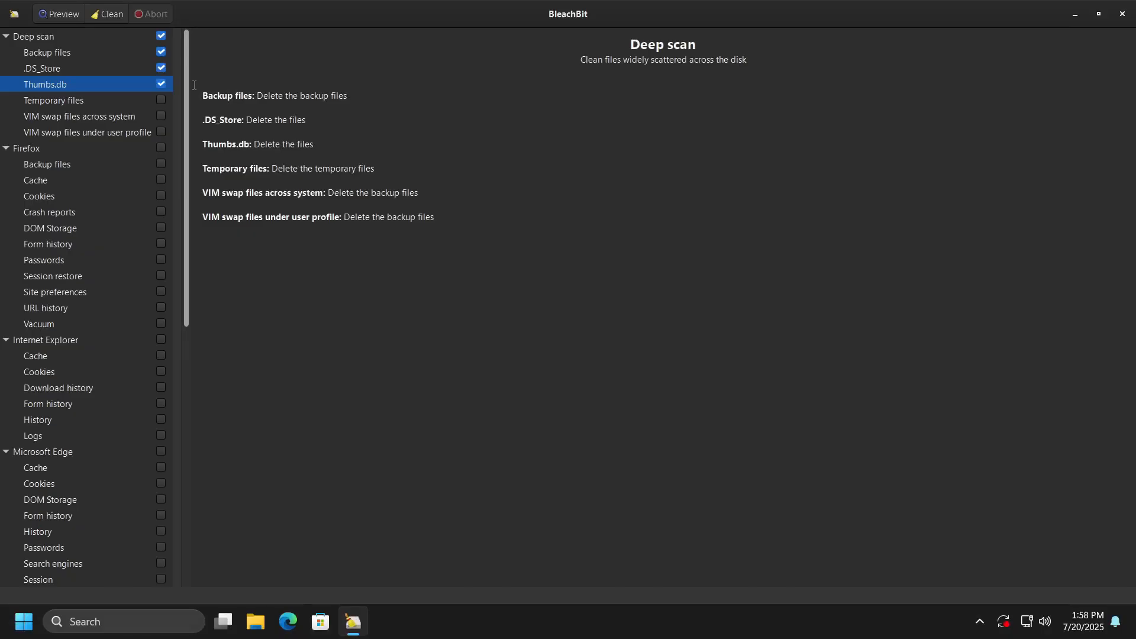
- Enable Deep scan cleaning of Temporary files, VIM swap files across system and VIM swap files under user profile, accepting the warnings
left_click(161, 100)
left_click(510, 343)
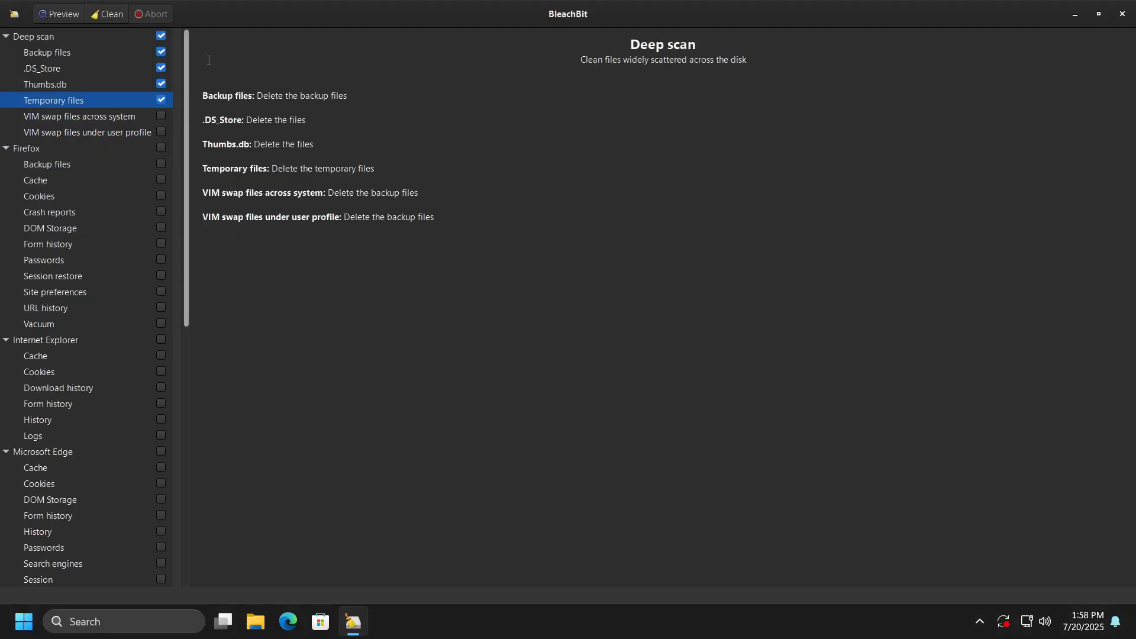
left_click(159, 117)
left_click(504, 343)
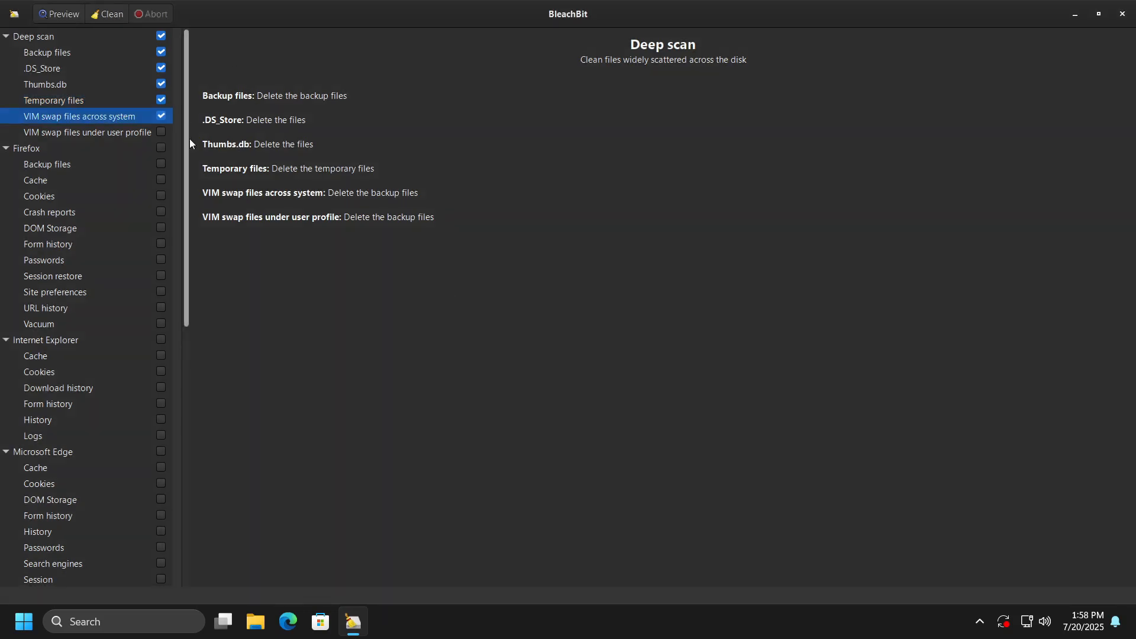
left_click(161, 133)
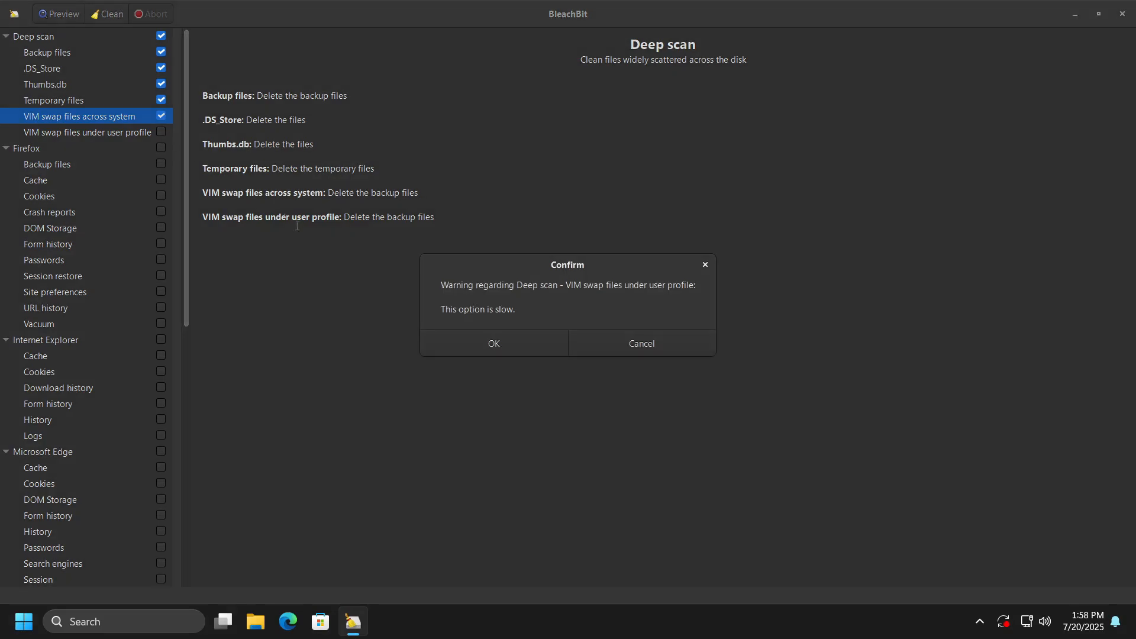
left_click(484, 342)
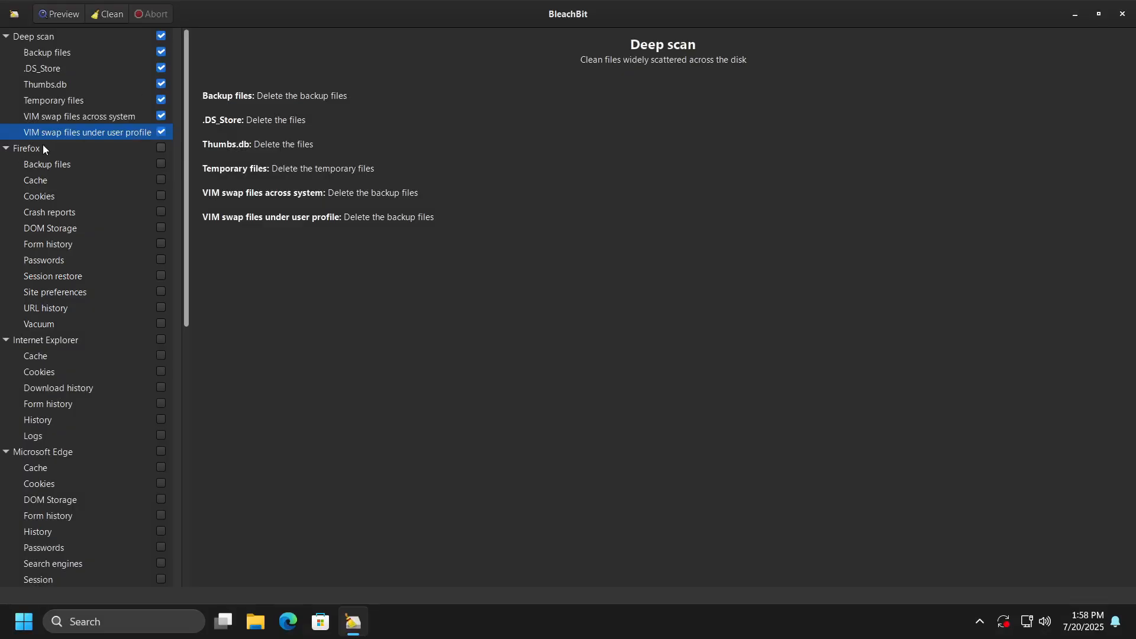
- Show the Firefox cleaning descriptions and enable Backup files, Cache and Crash reports for Firefox
left_click(42, 147)
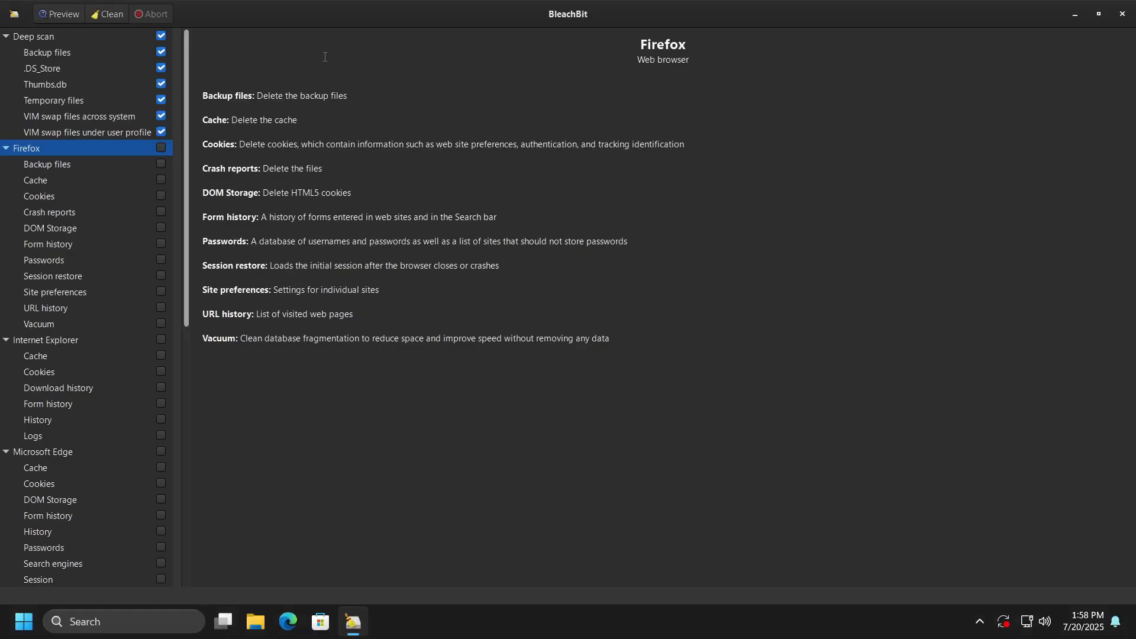
left_click(161, 163)
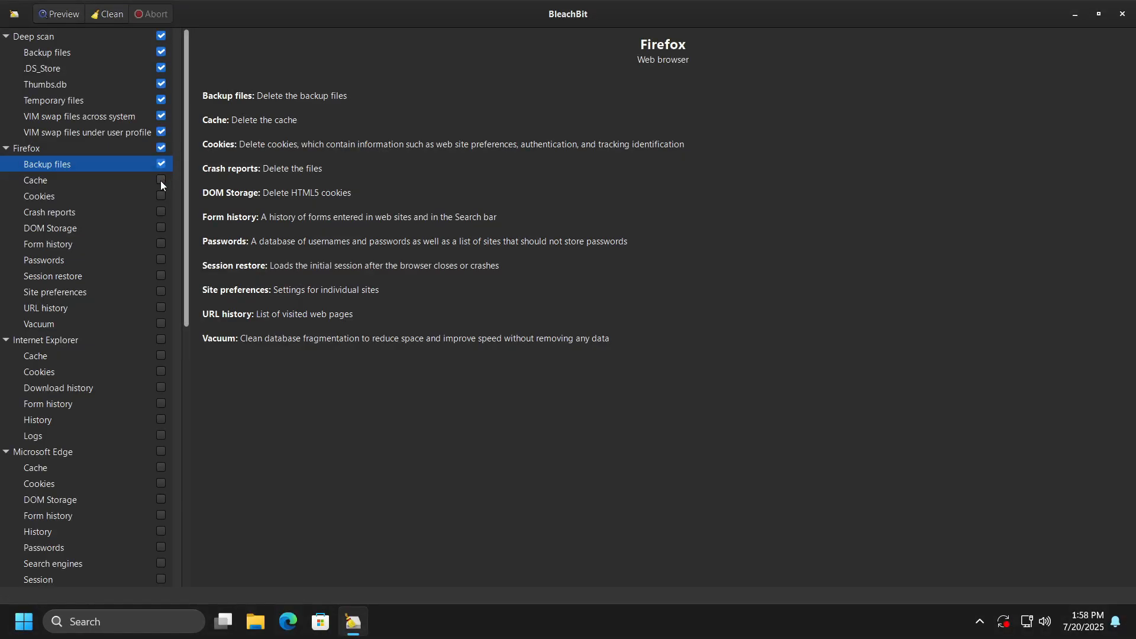
left_click(161, 180)
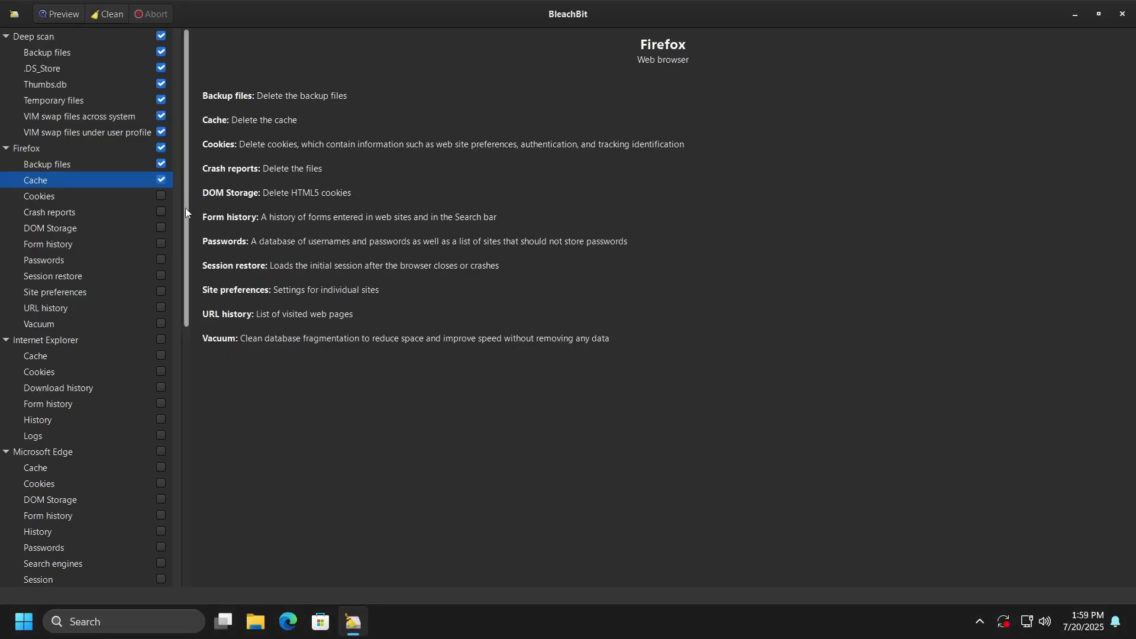
left_click(161, 211)
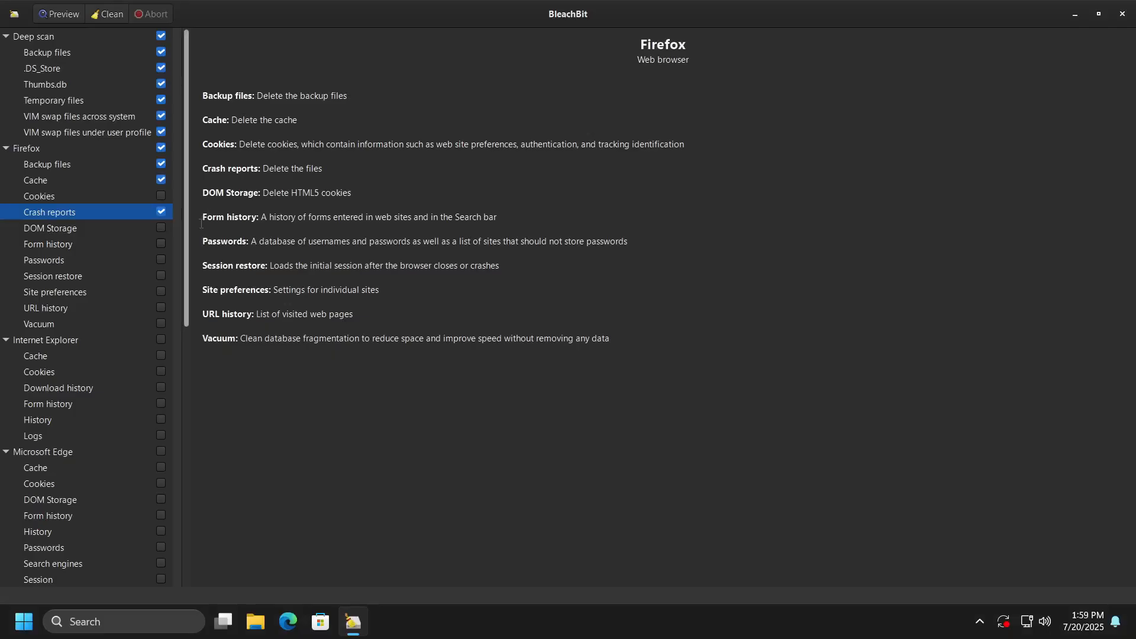
- Enable Form history, Passwords, URL history and Vacuum for Firefox, accepting the saved-passwords warning
left_click(161, 244)
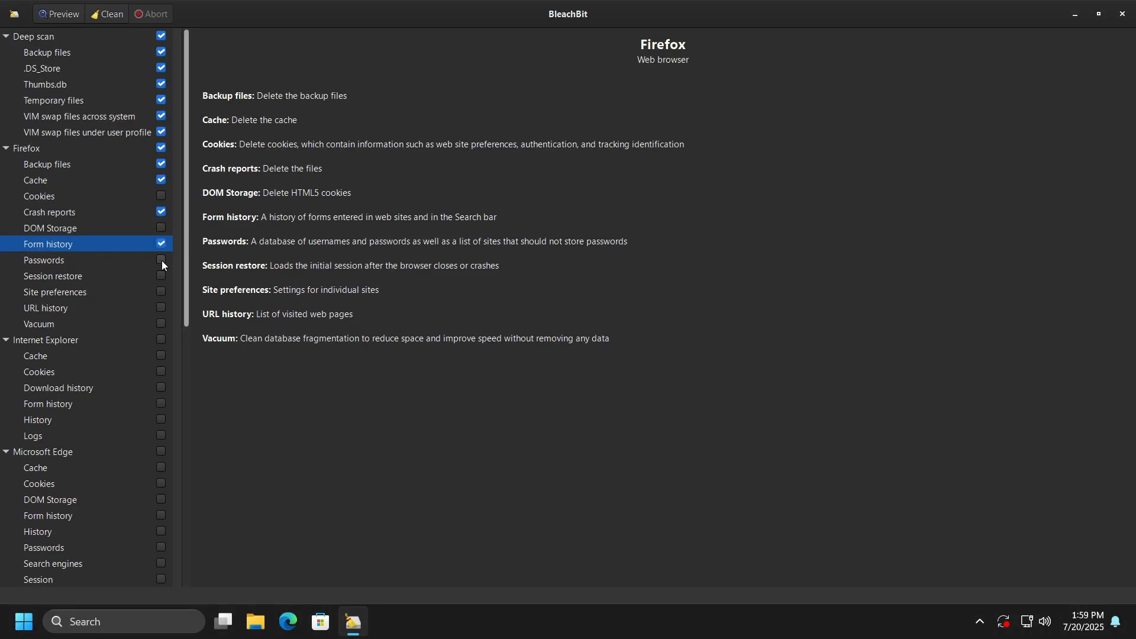
left_click(161, 260)
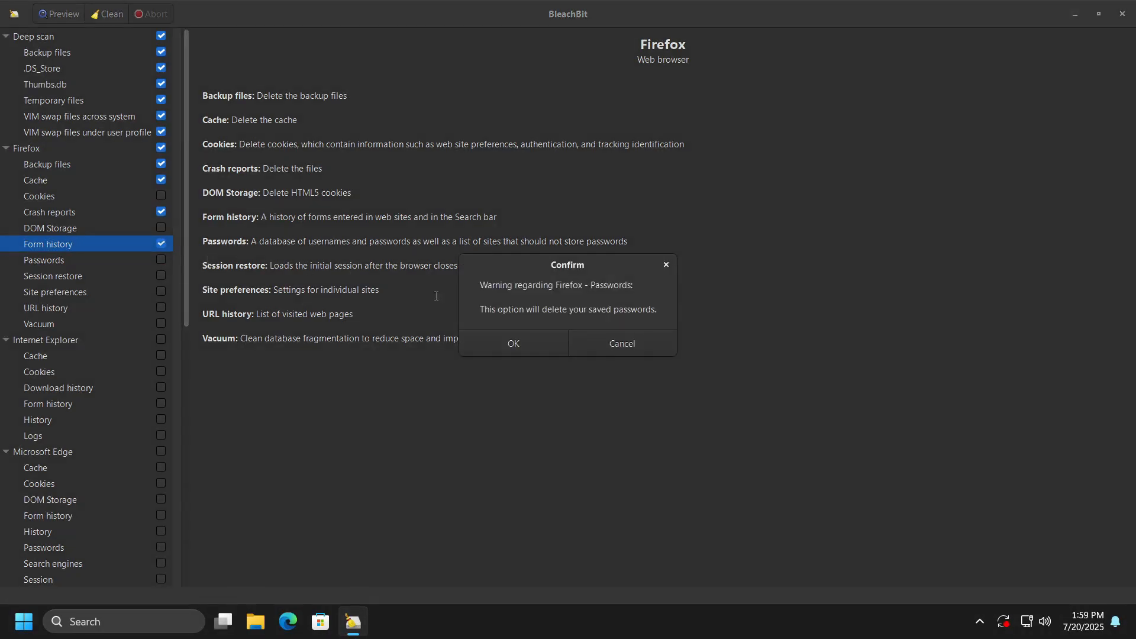
left_click(555, 343)
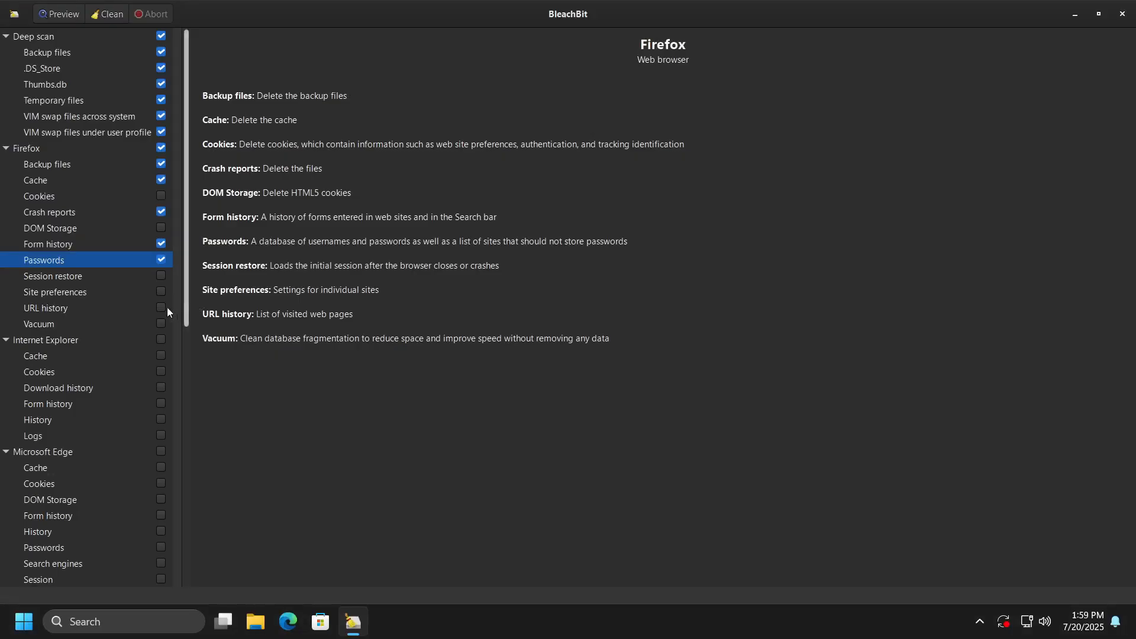
left_click(160, 308)
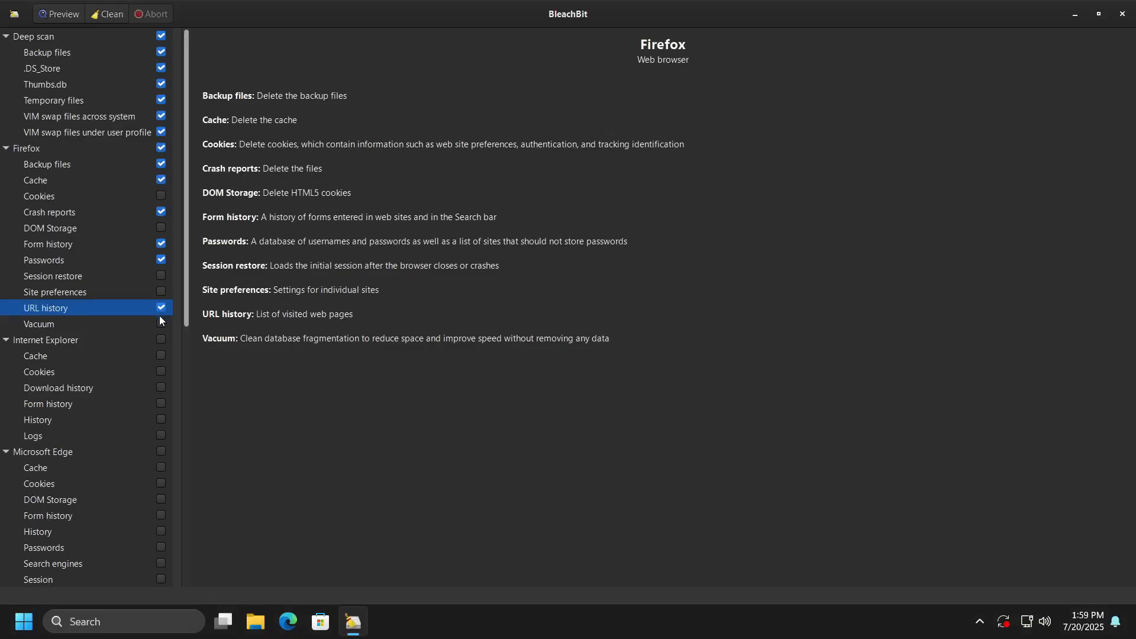
left_click(161, 323)
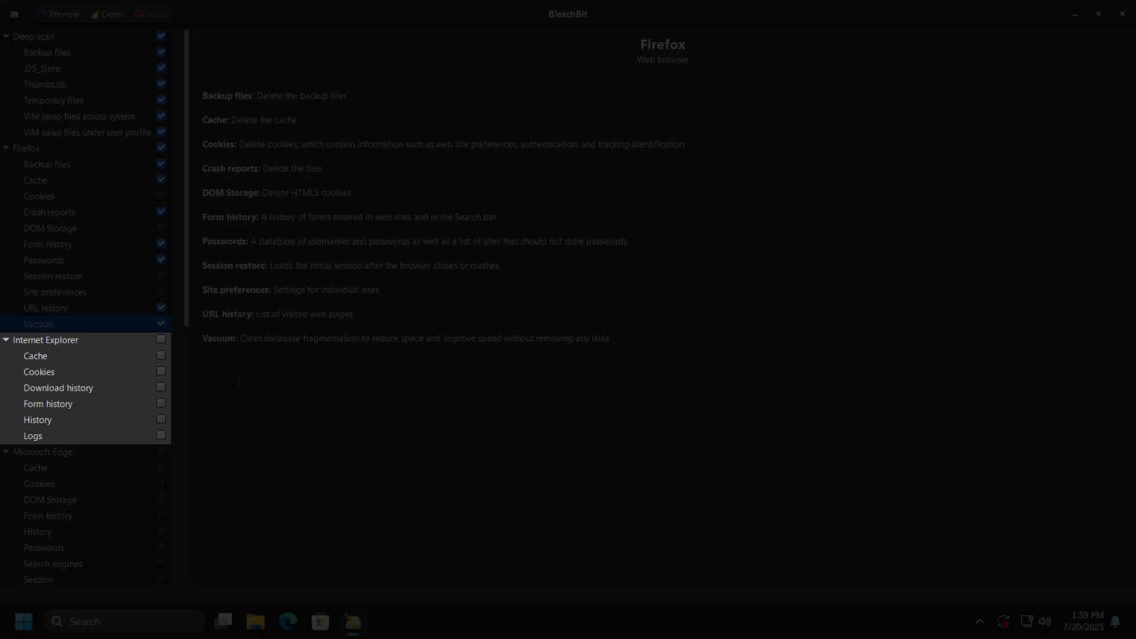
- Show the Internet Explorer cleaning descriptions and enable all of its cleaning options
left_click(73, 344)
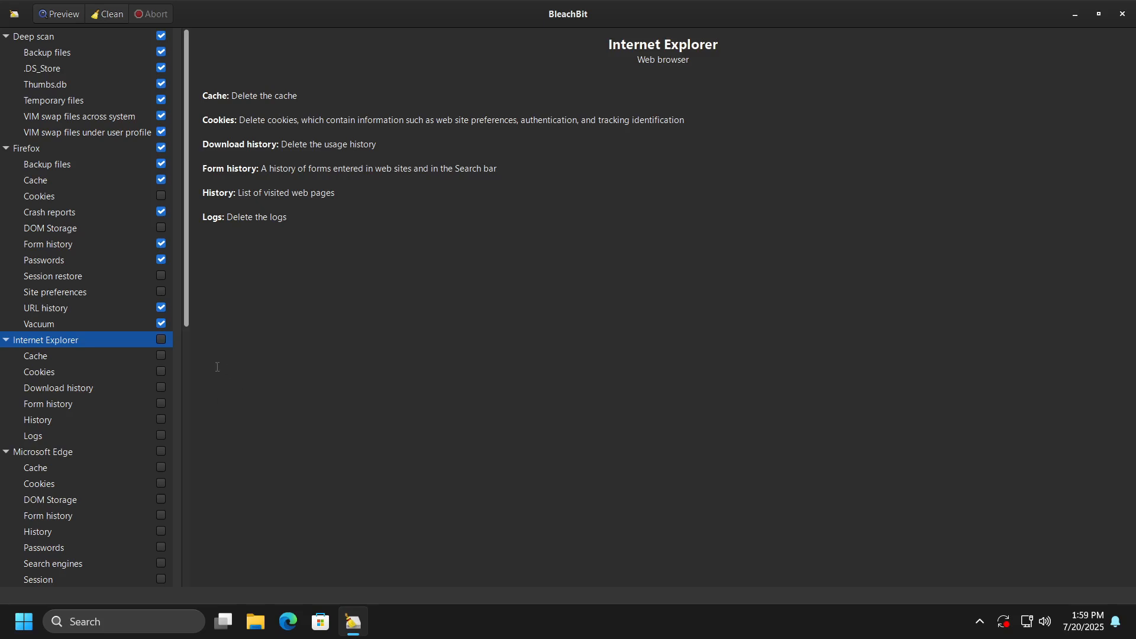
left_click(161, 340)
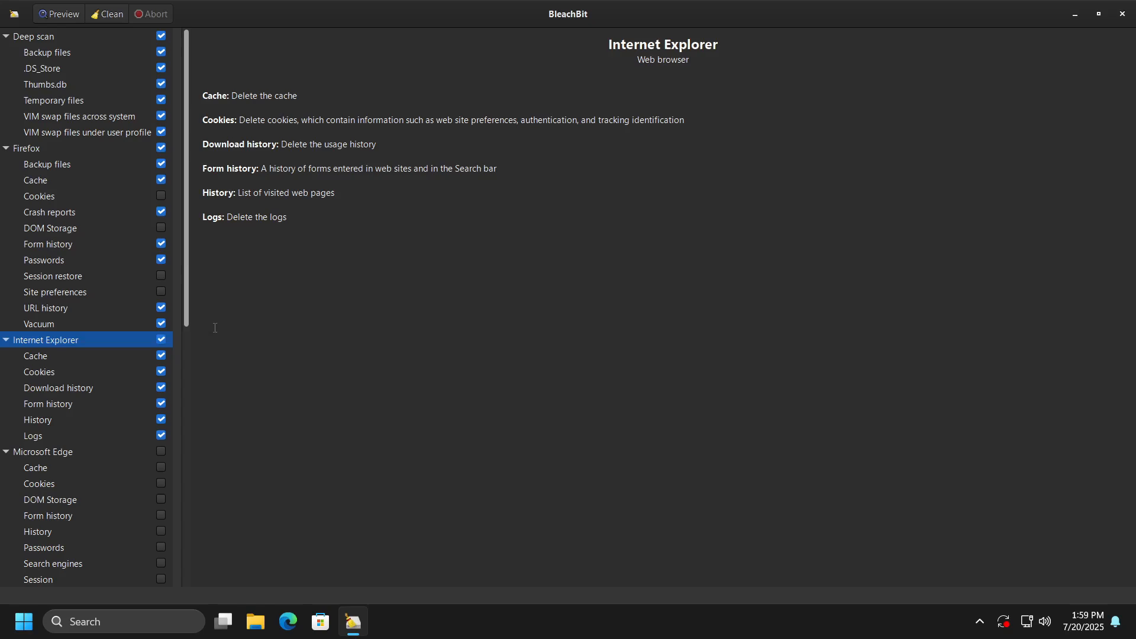
- Enable Cache, Form history, History, Passwords, Search engines, Session, Site preferences, Sync and Vacuum for Microsoft Edge
left_click_drag(186, 232, 172, 393)
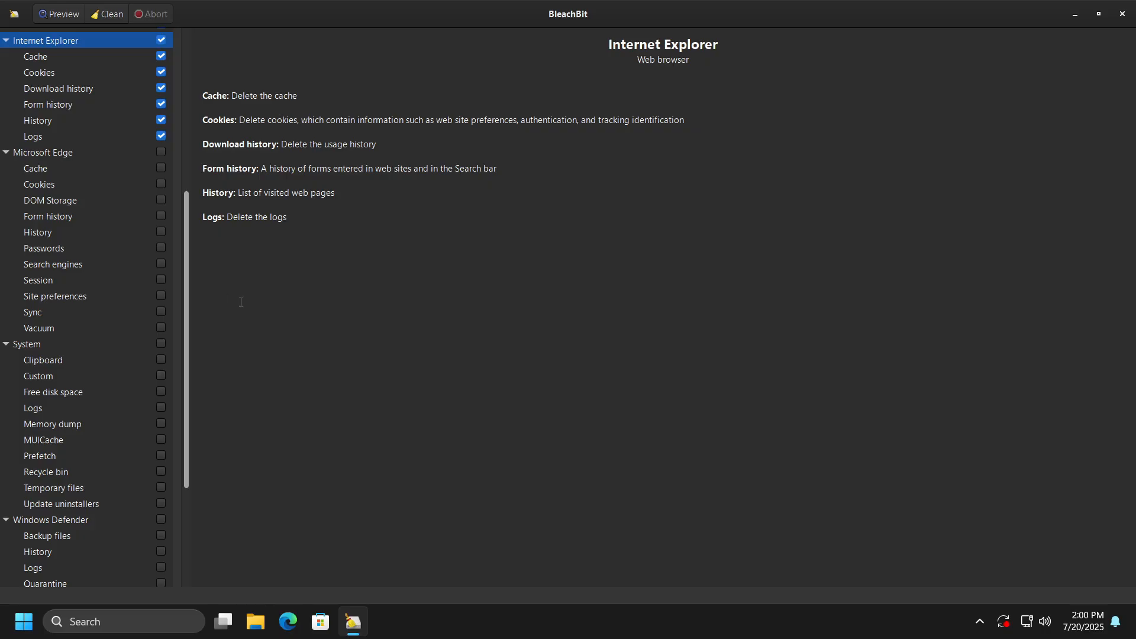
left_click(160, 168)
left_click(161, 216)
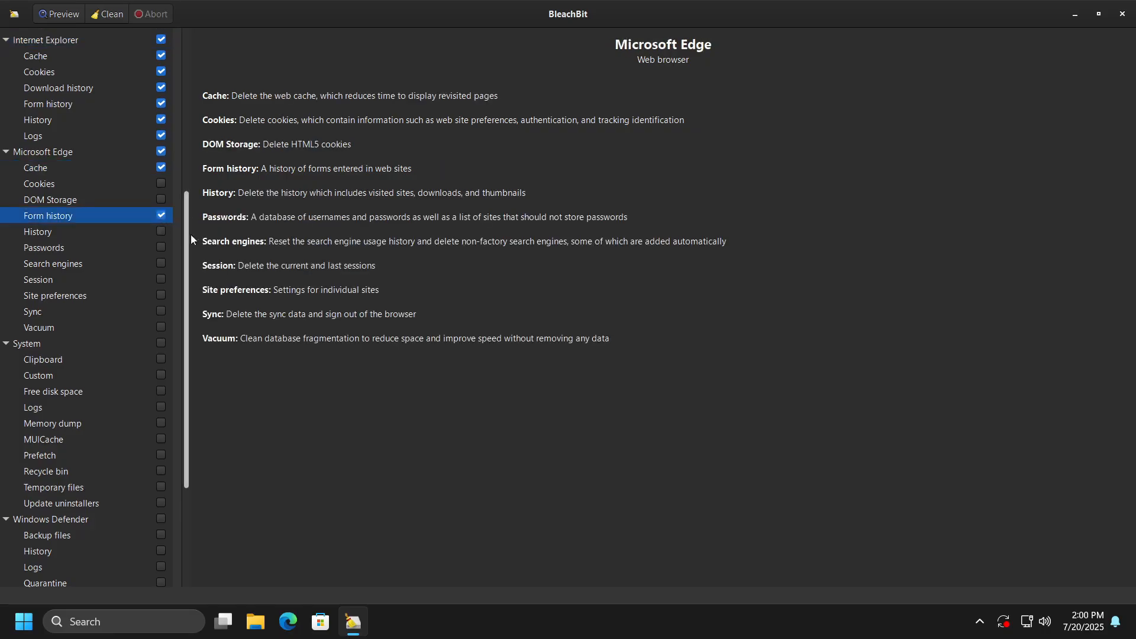
left_click(161, 231)
left_click(161, 247)
left_click(160, 263)
left_click(161, 279)
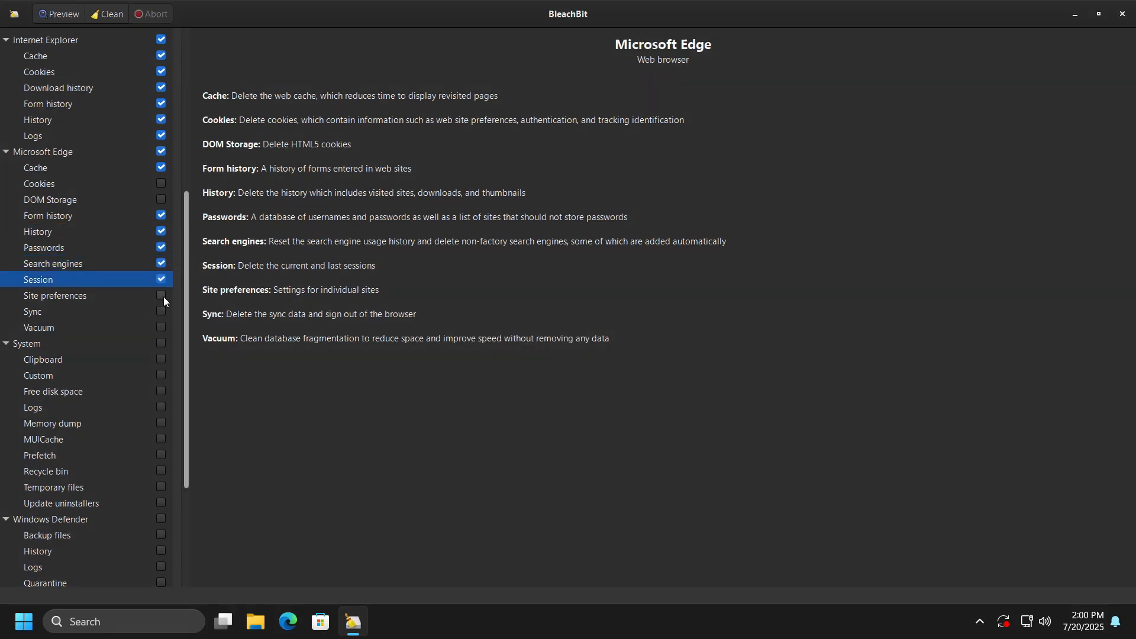
left_click(161, 295)
left_click(161, 311)
left_click(161, 327)
- Show the System cleaning descriptions and enable every System option except Free disk space, from Clipboard through Update uninstallers
left_click_drag(186, 359, 176, 477)
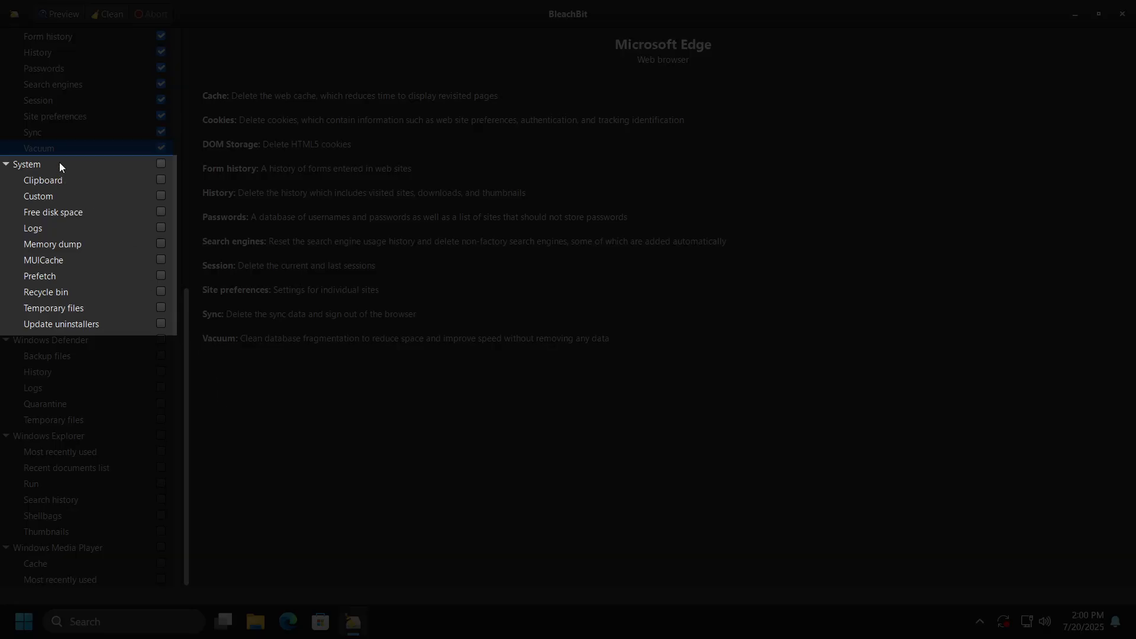
left_click(59, 166)
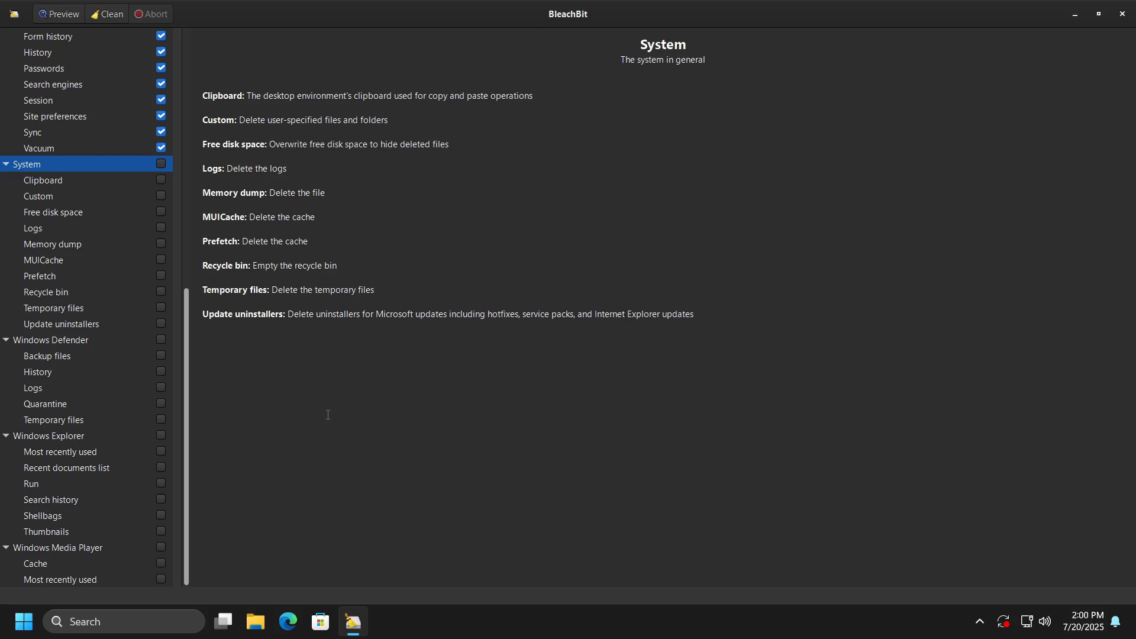
left_click(162, 180)
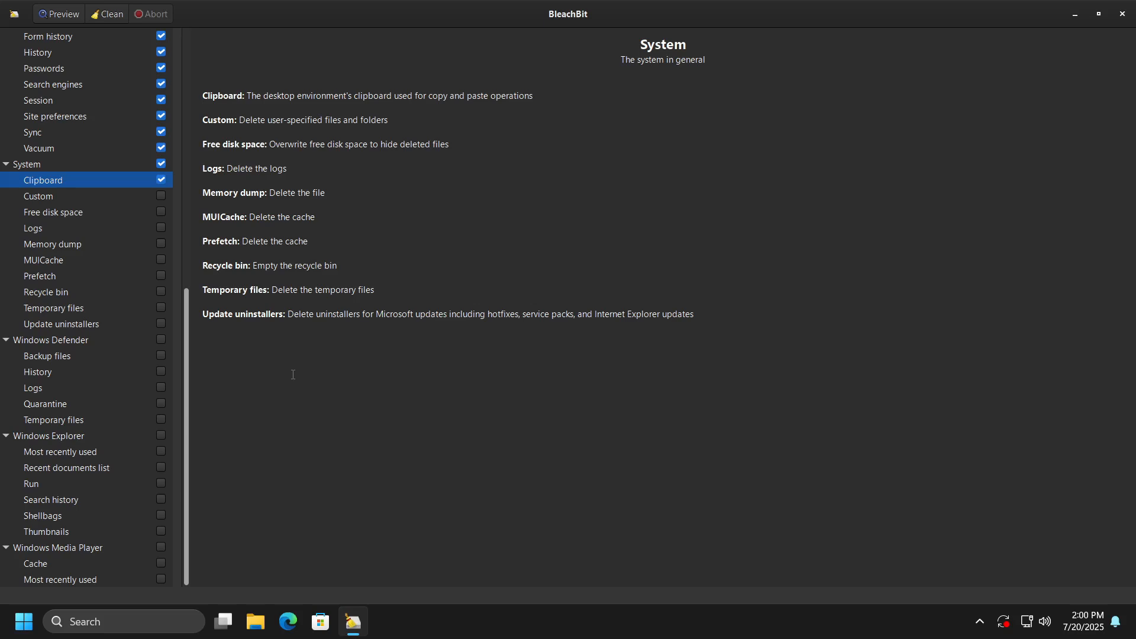
left_click(161, 196)
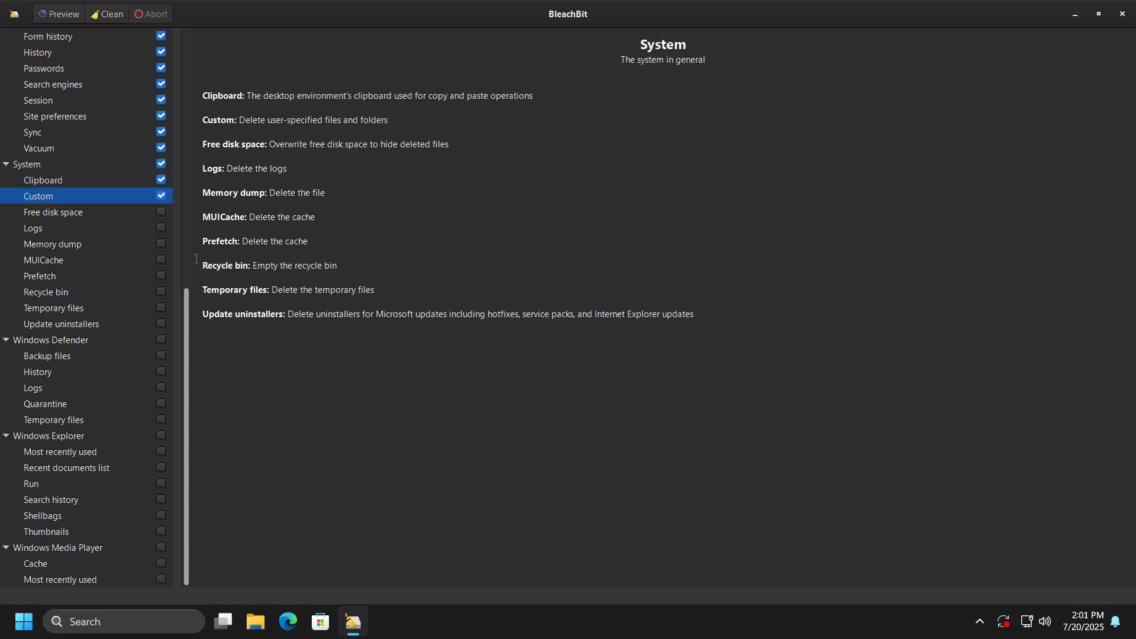
left_click(161, 227)
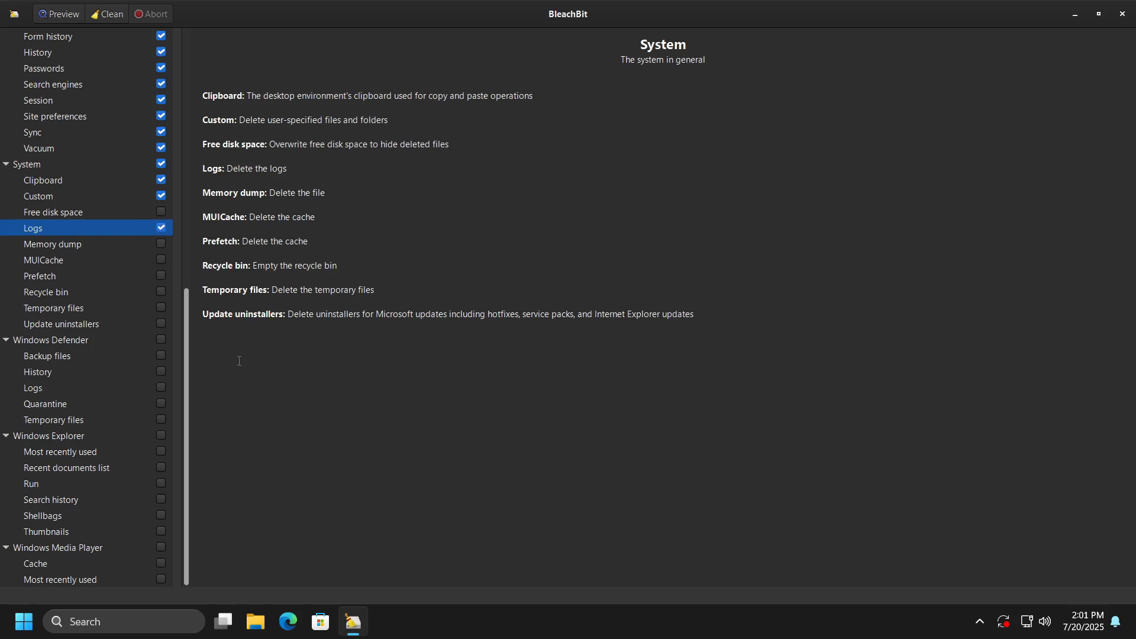
left_click(160, 244)
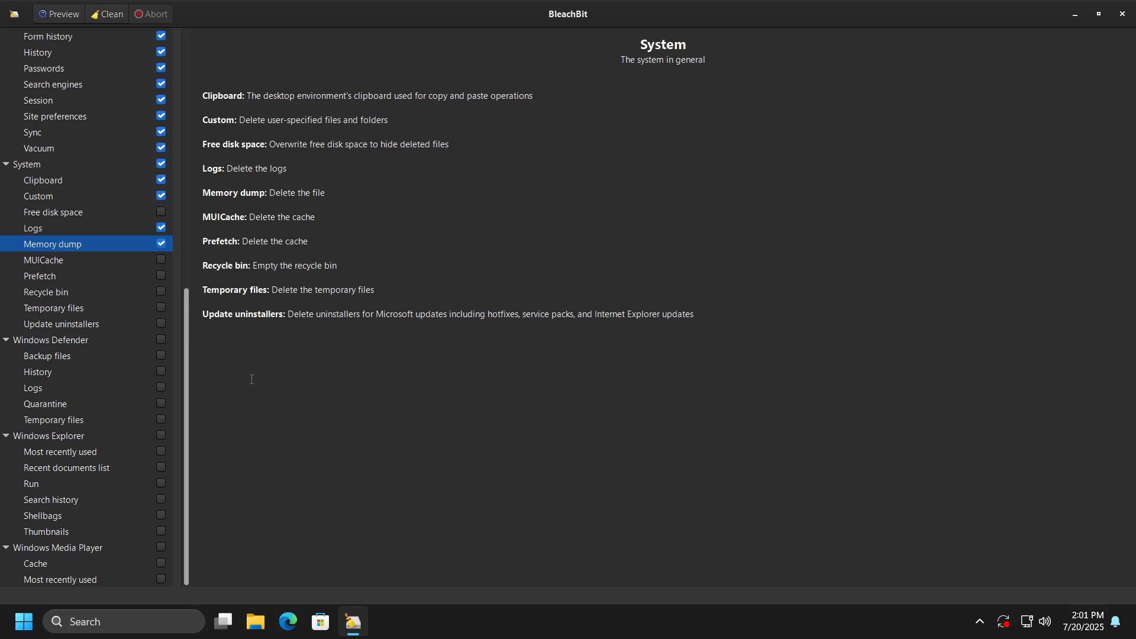
left_click(157, 261)
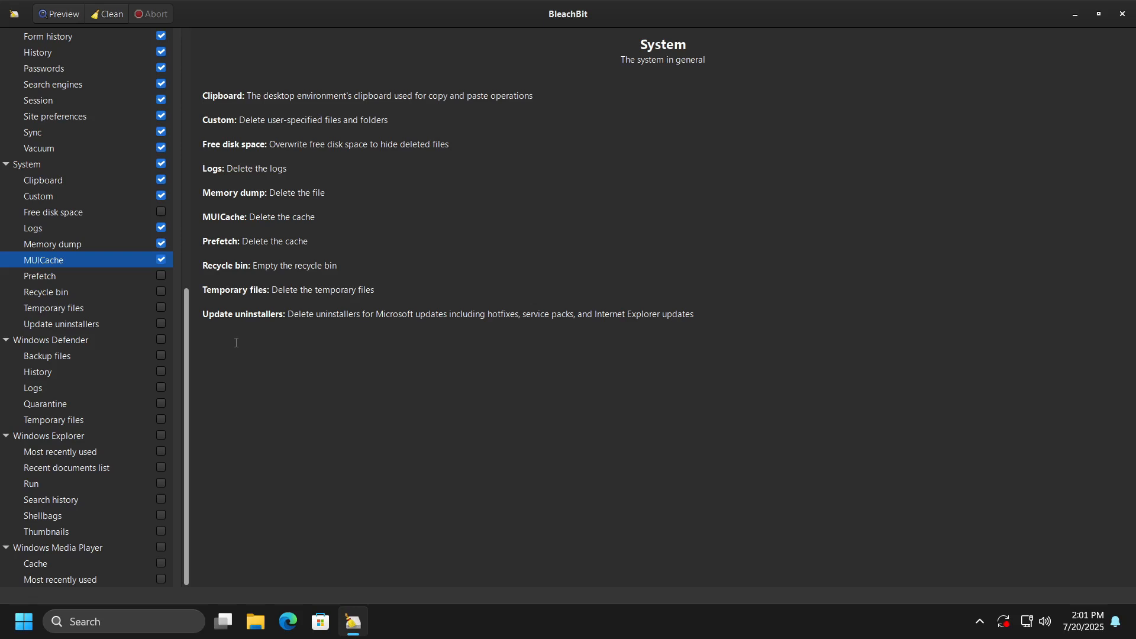
left_click(161, 275)
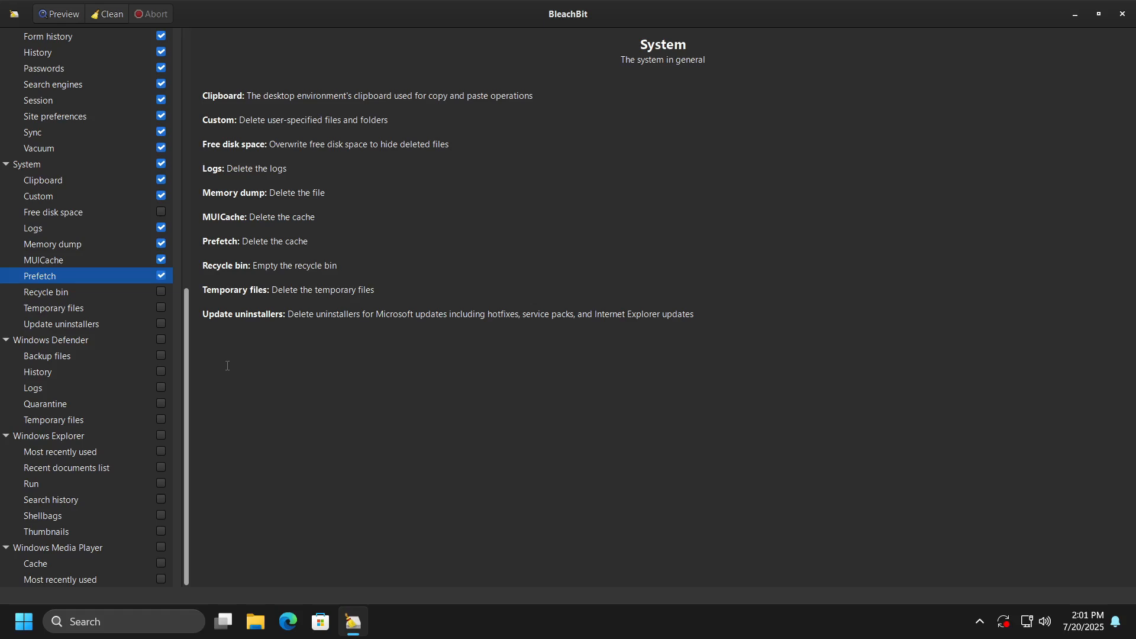
left_click(161, 292)
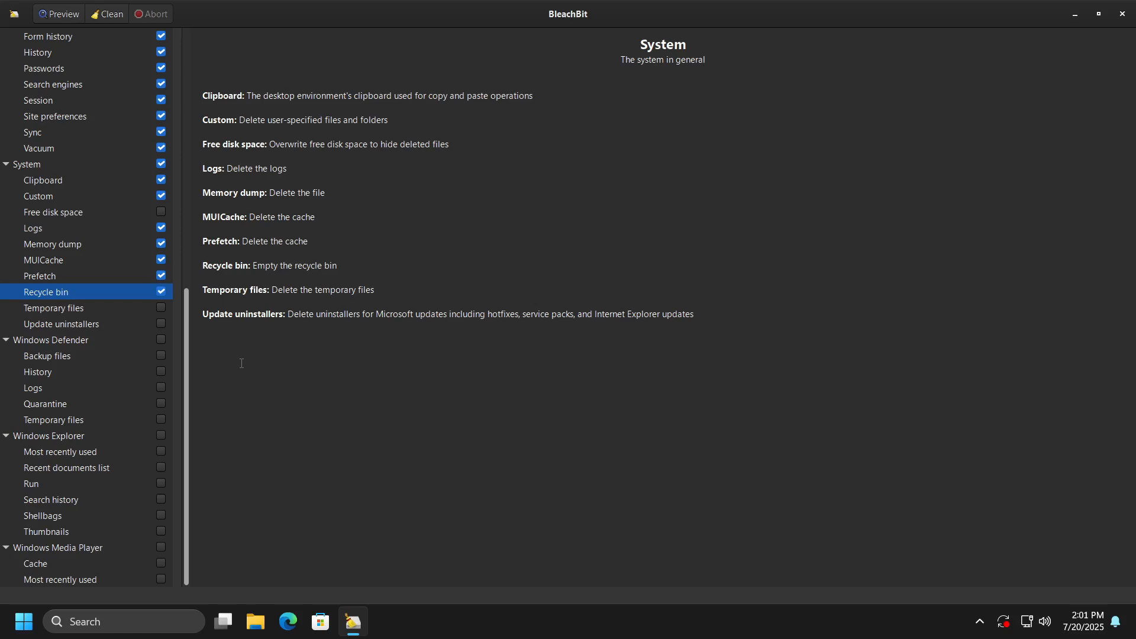
left_click(160, 308)
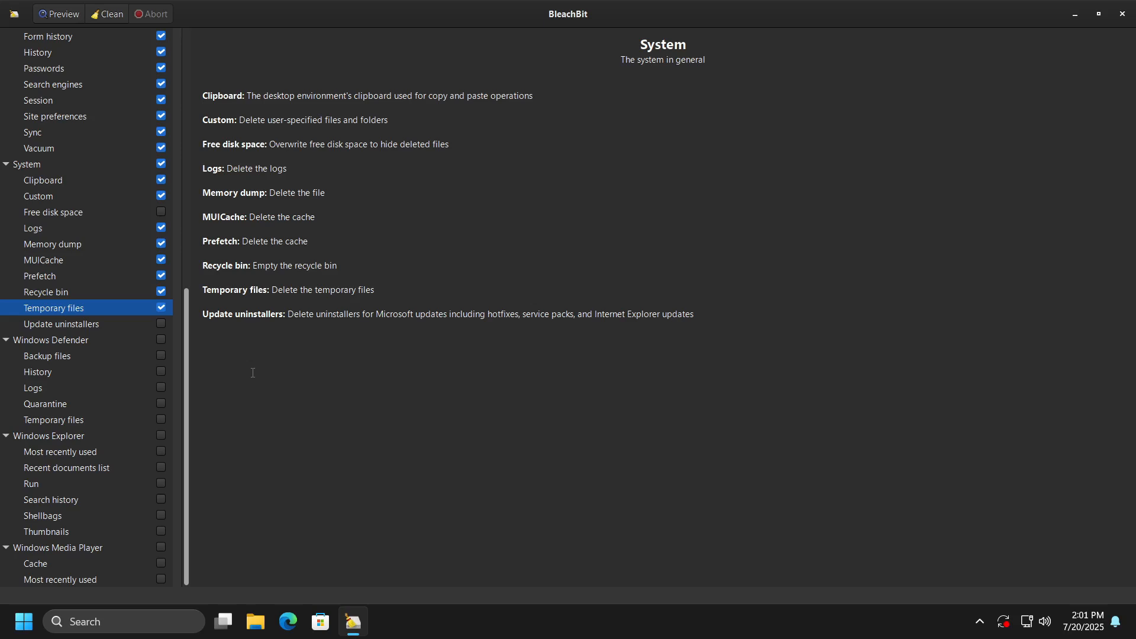
left_click(161, 324)
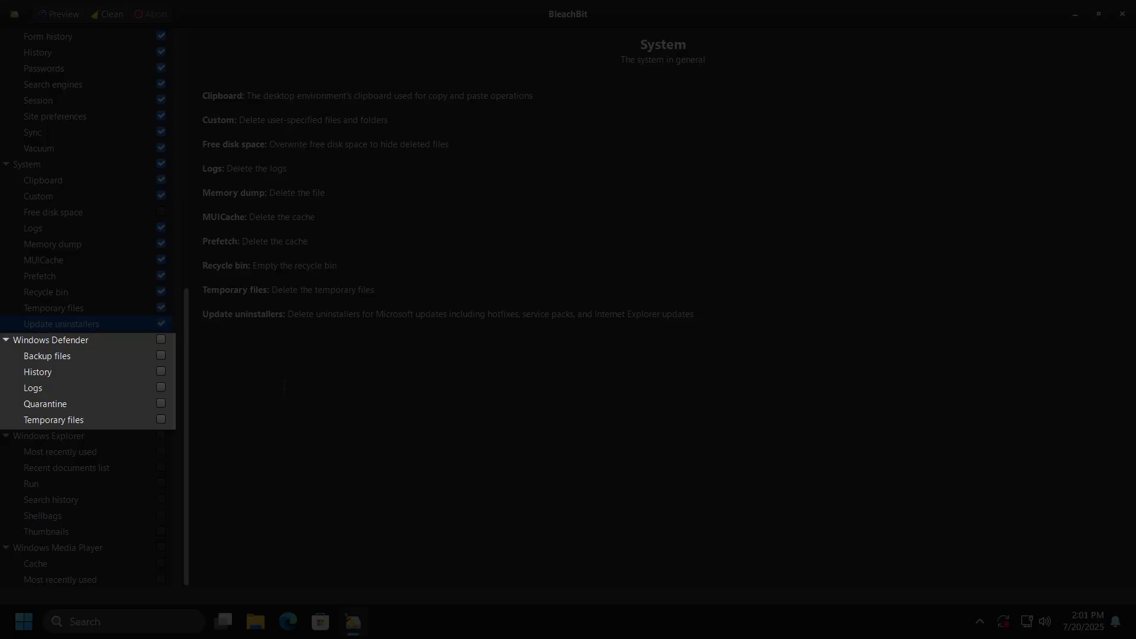
- Enable all Windows Defender cleaning options, plus Most recently used, Recent documents list, Run and Search history for Windows Explorer
left_click(77, 340)
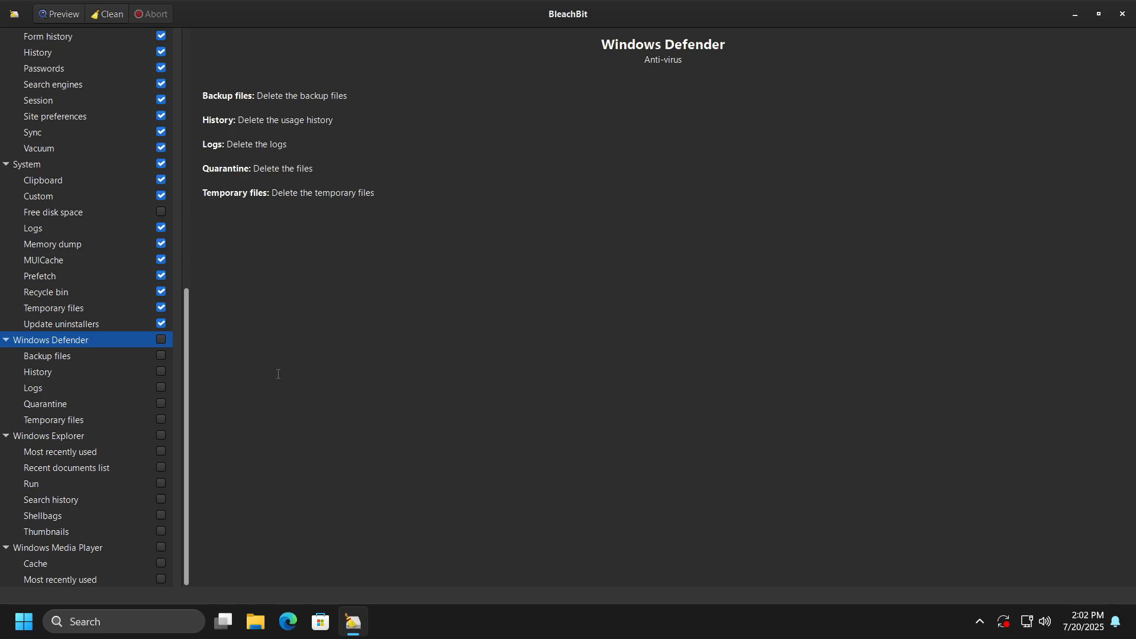
left_click(161, 341)
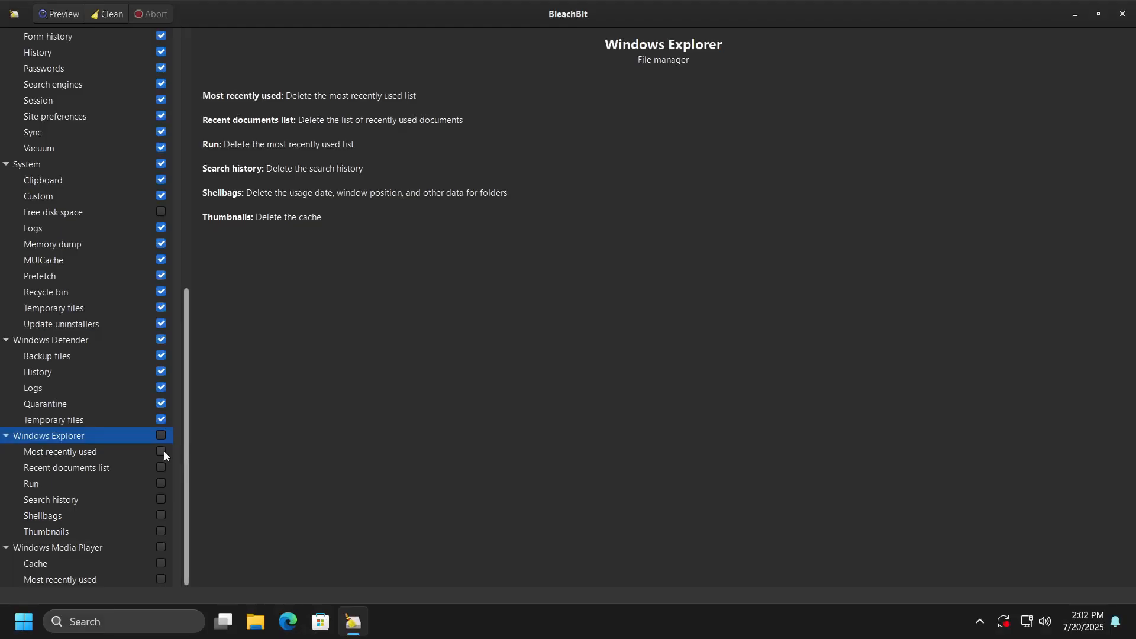
left_click(161, 451)
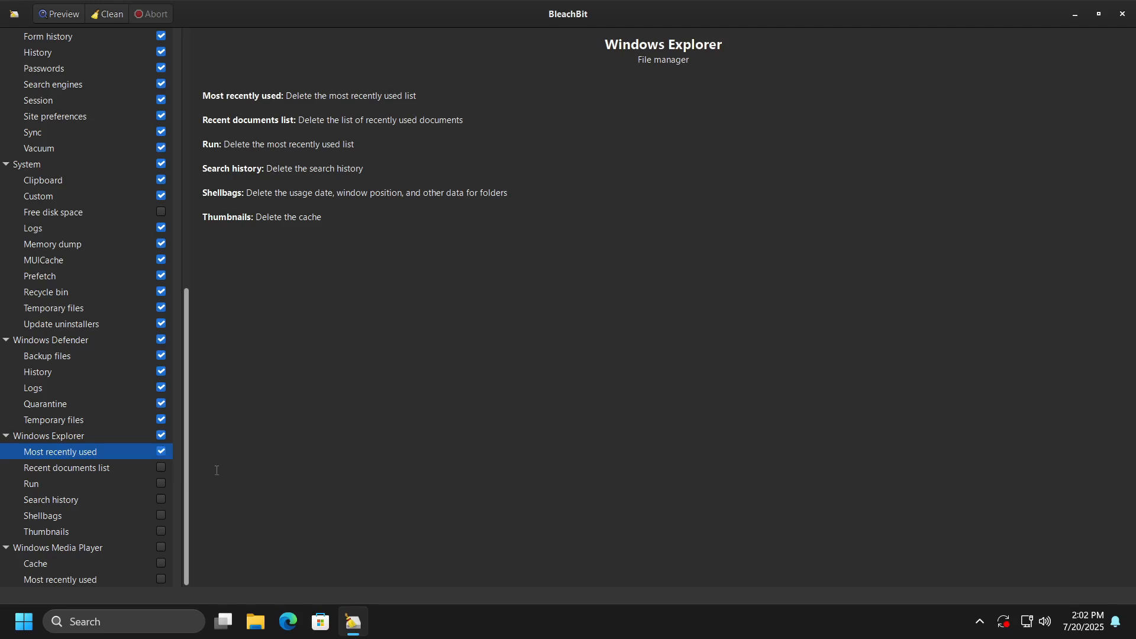
left_click(161, 467)
left_click(487, 342)
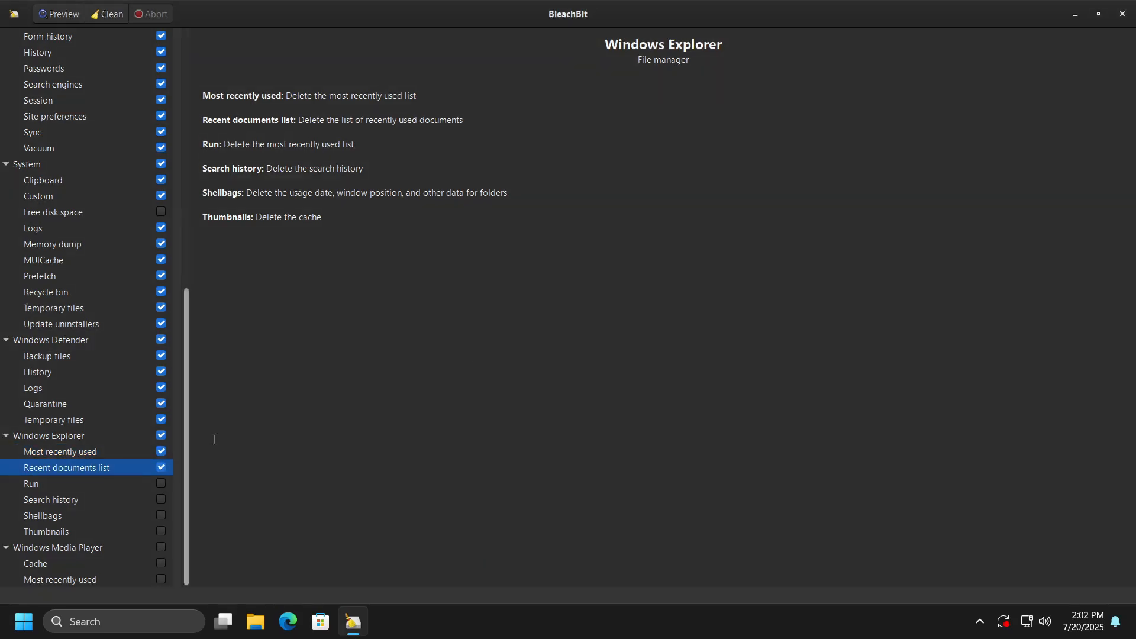
left_click(161, 483)
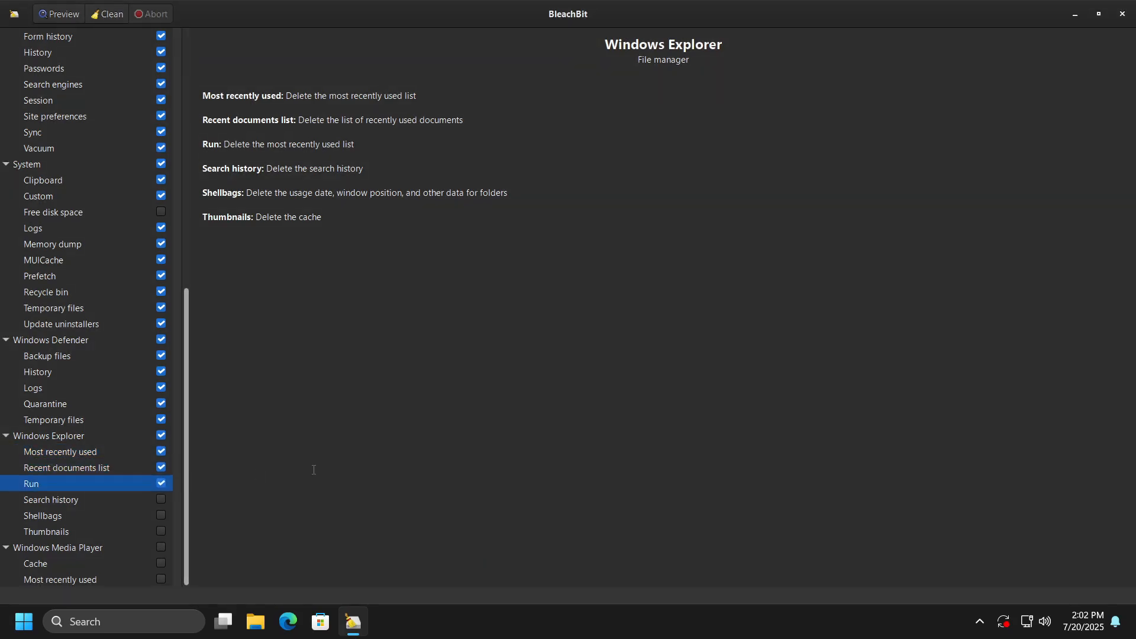
left_click(160, 499)
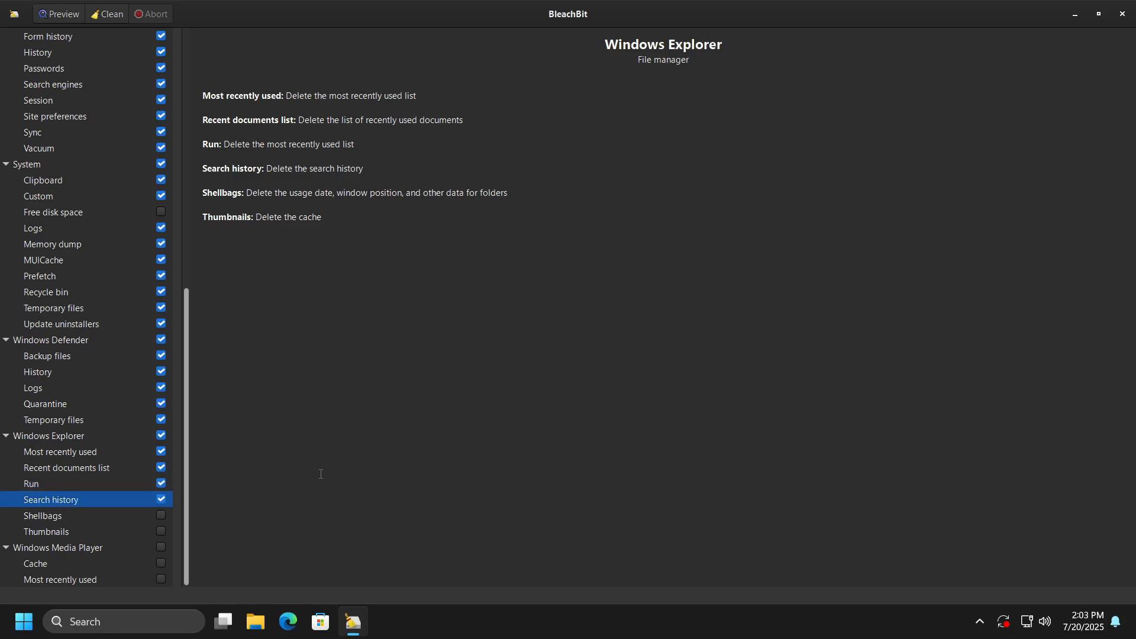
- Enable all Windows Media Player cleaning options and run the cleaning, confirming the permanent deletion
left_click(158, 549)
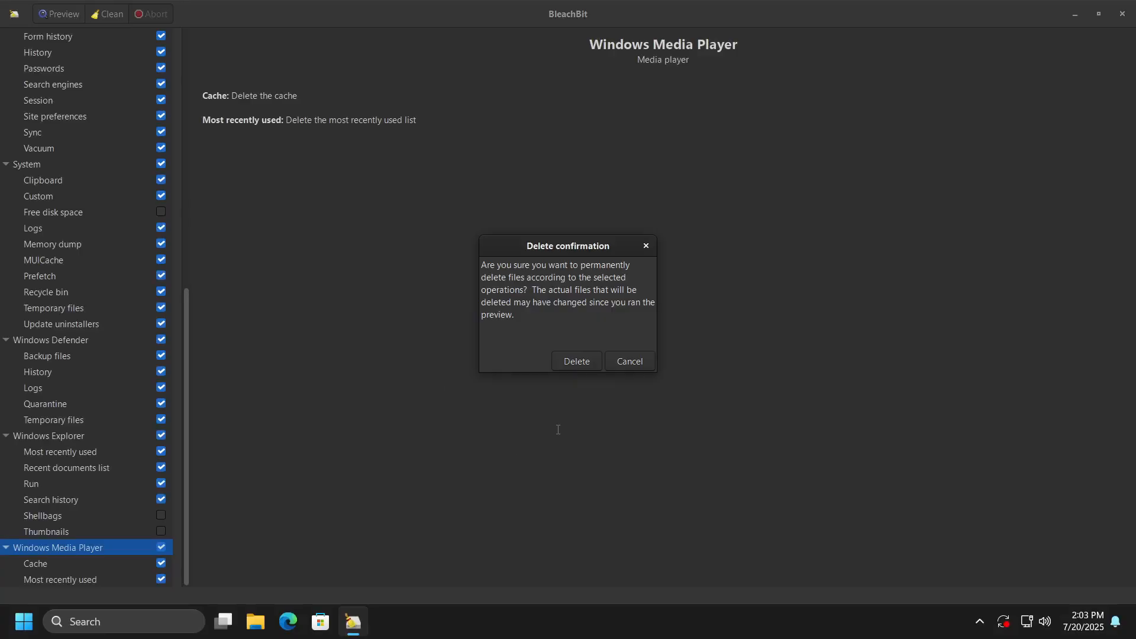
left_click(576, 360)
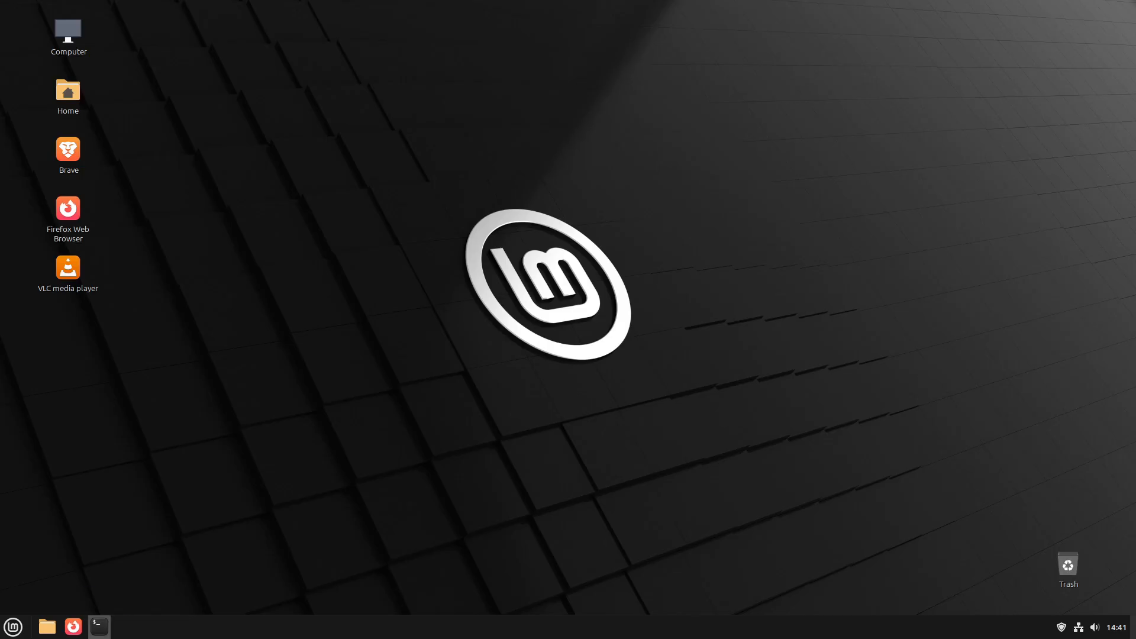
- On Linux Mint, open the Terminal and run sudo apt install bleachbit, authorising it with the account password
left_click(99, 626)
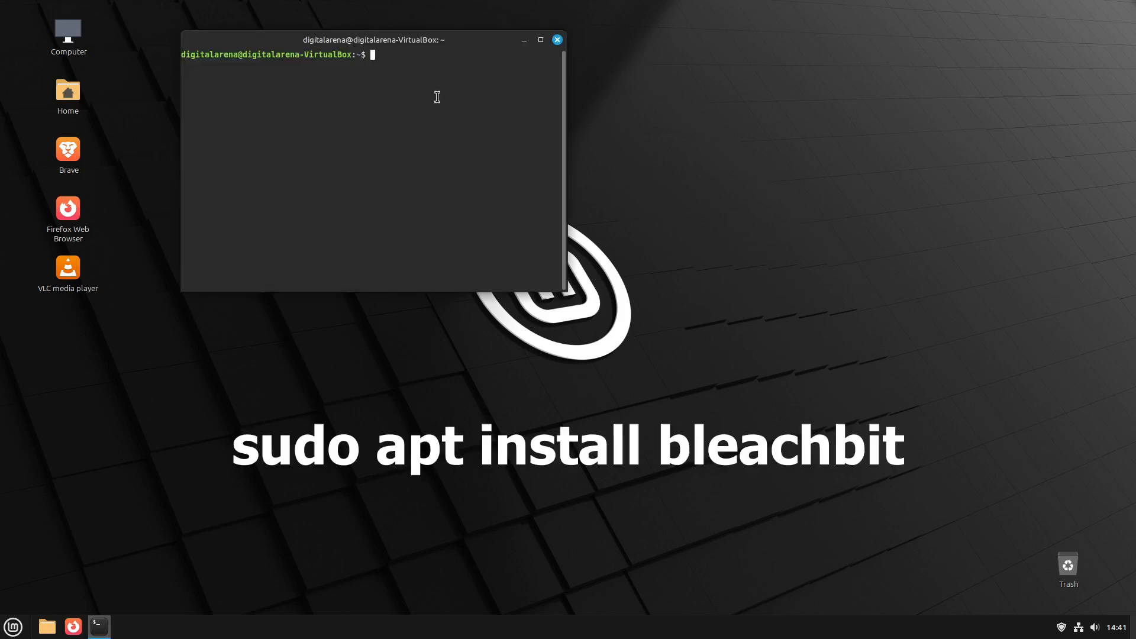
type("sudo apt install ble")
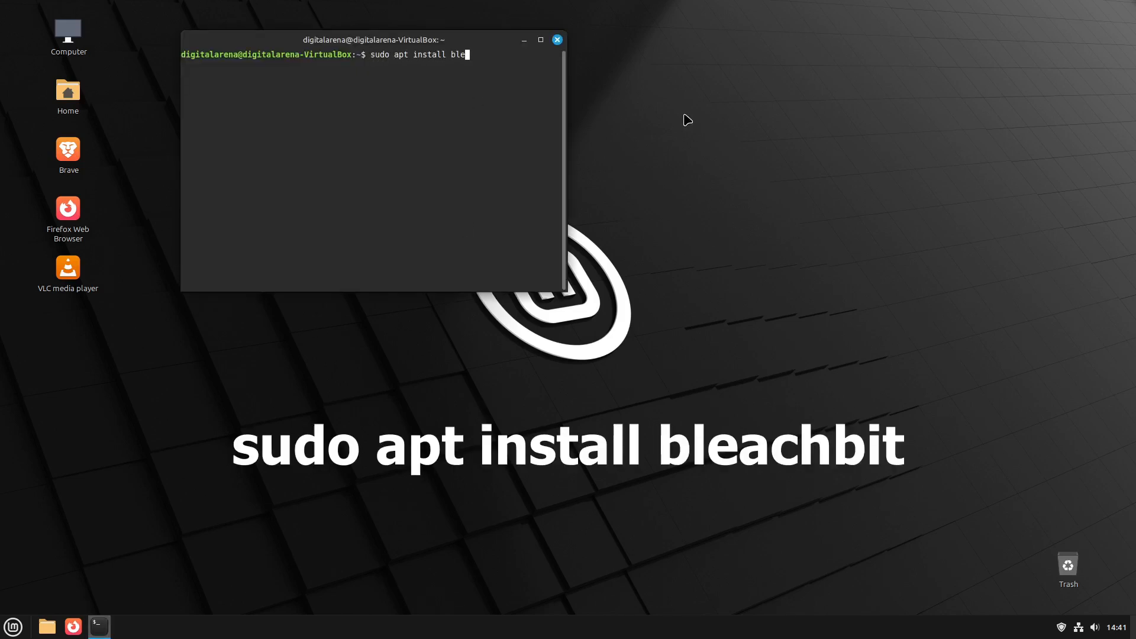
type("achbit")
key("Return")
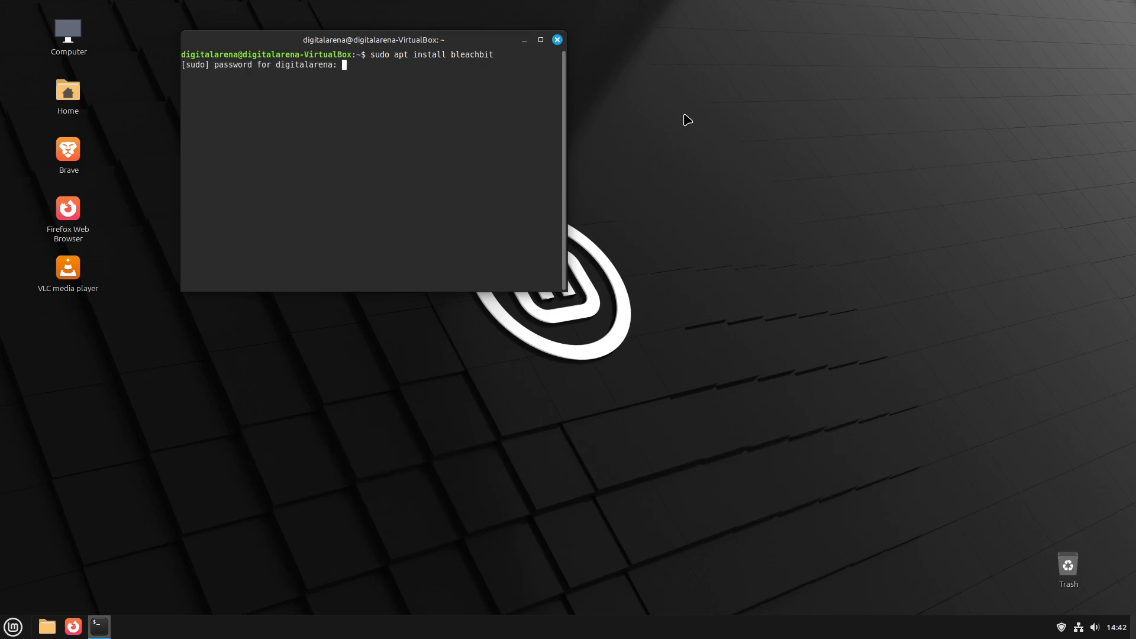
type("**********")
key("Return")
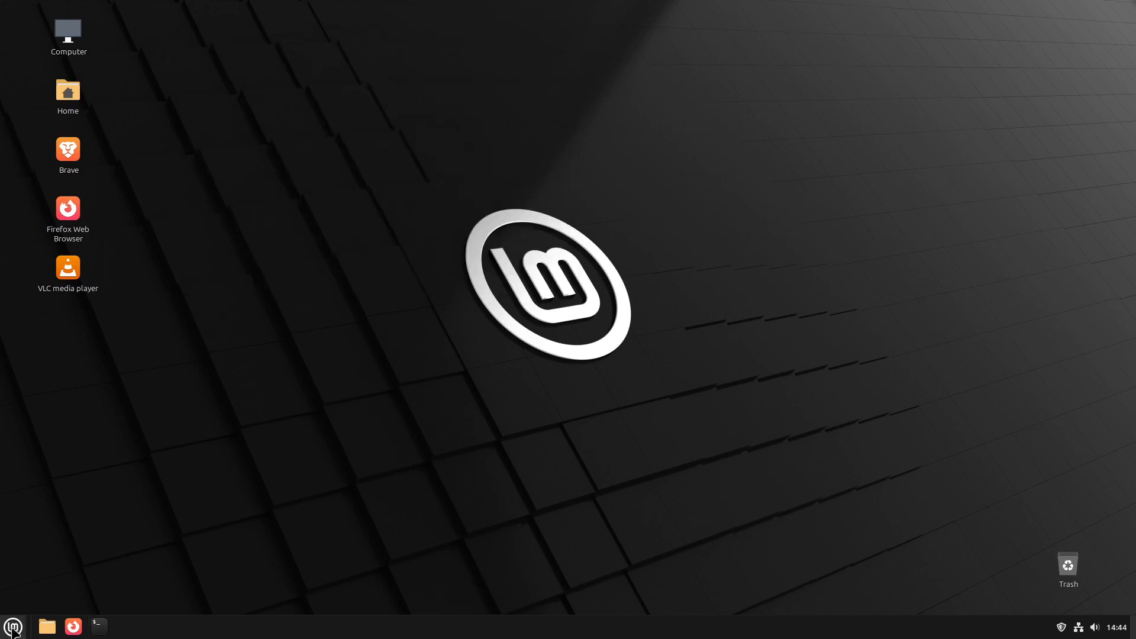
- Switch to Software Manager, search for bleach and install the Bleachbit package, authenticating with the account password
left_click(25, 372)
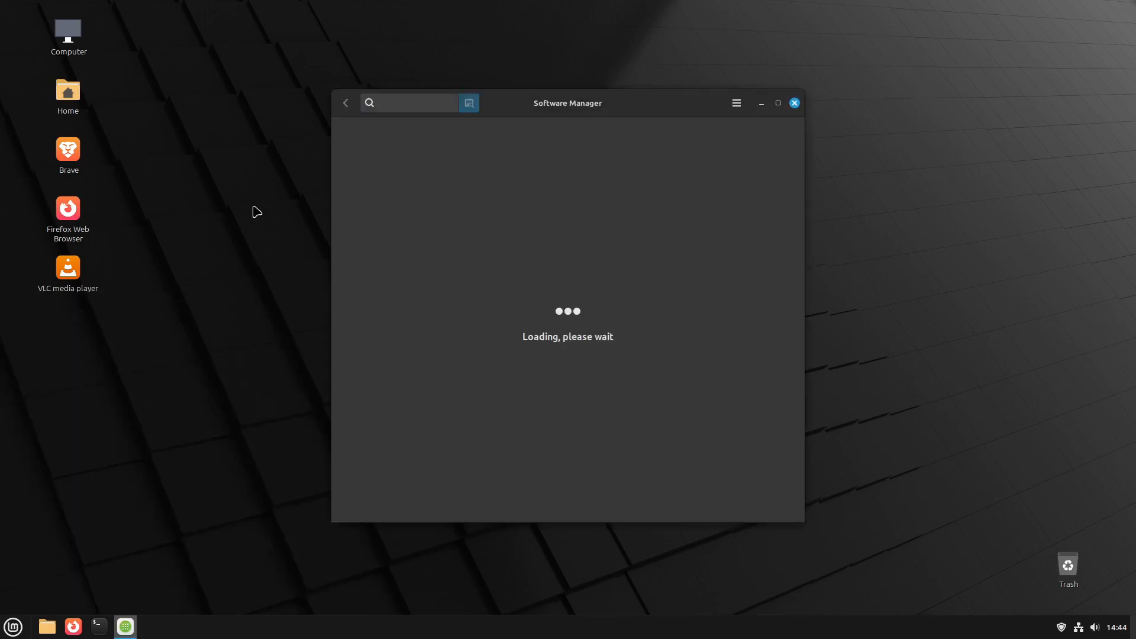
type("bleach")
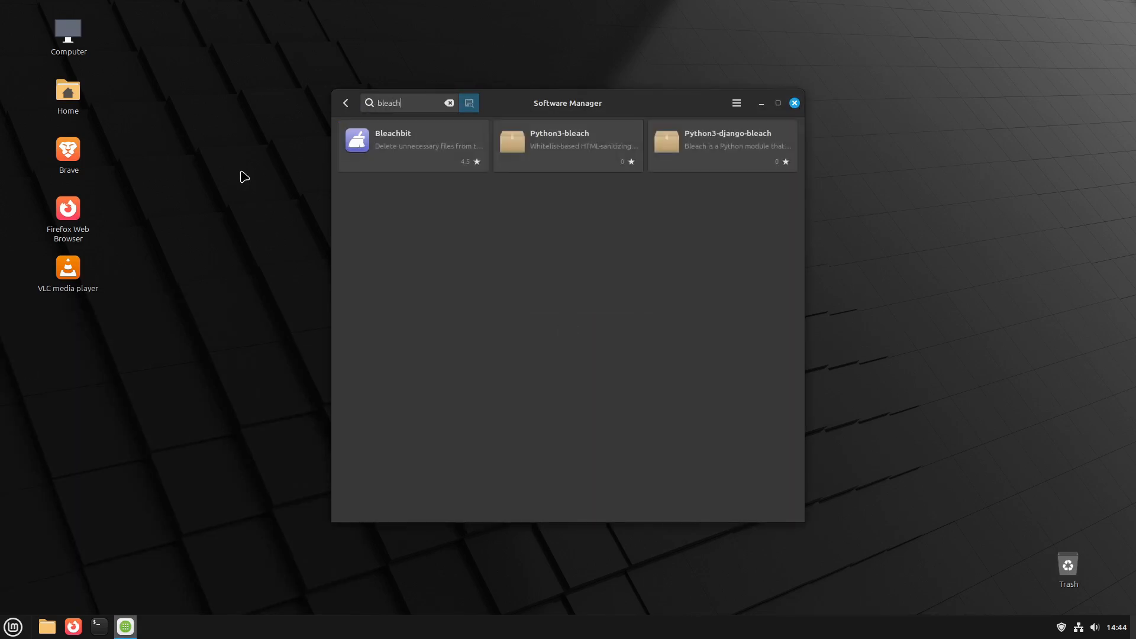
left_click(414, 146)
left_click(747, 131)
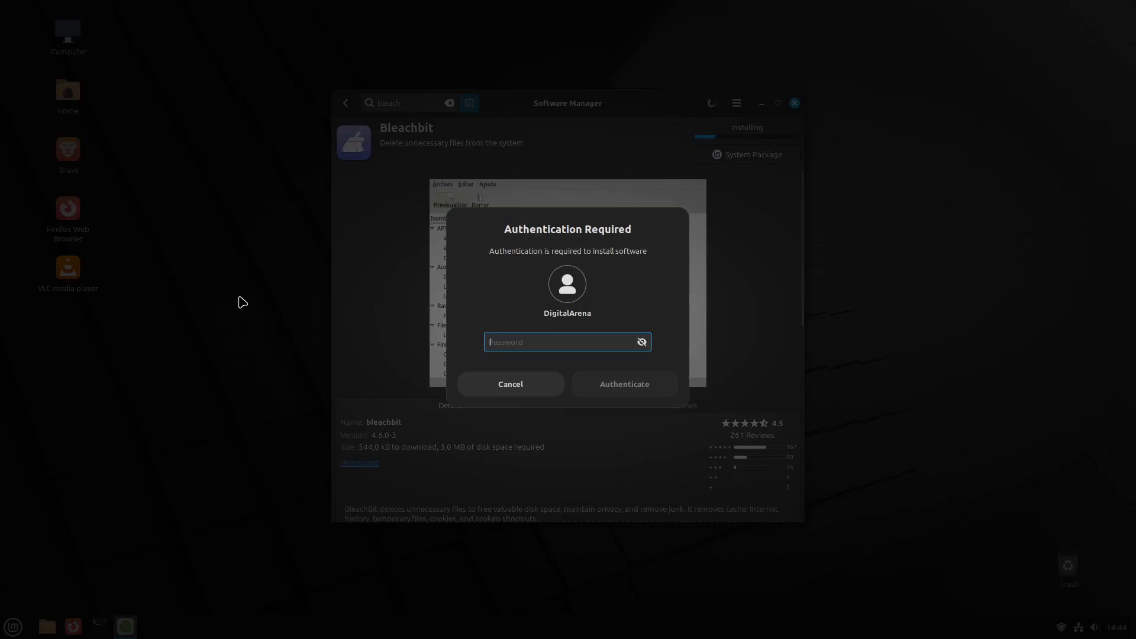
type("●●●●●●●●")
key("Return")
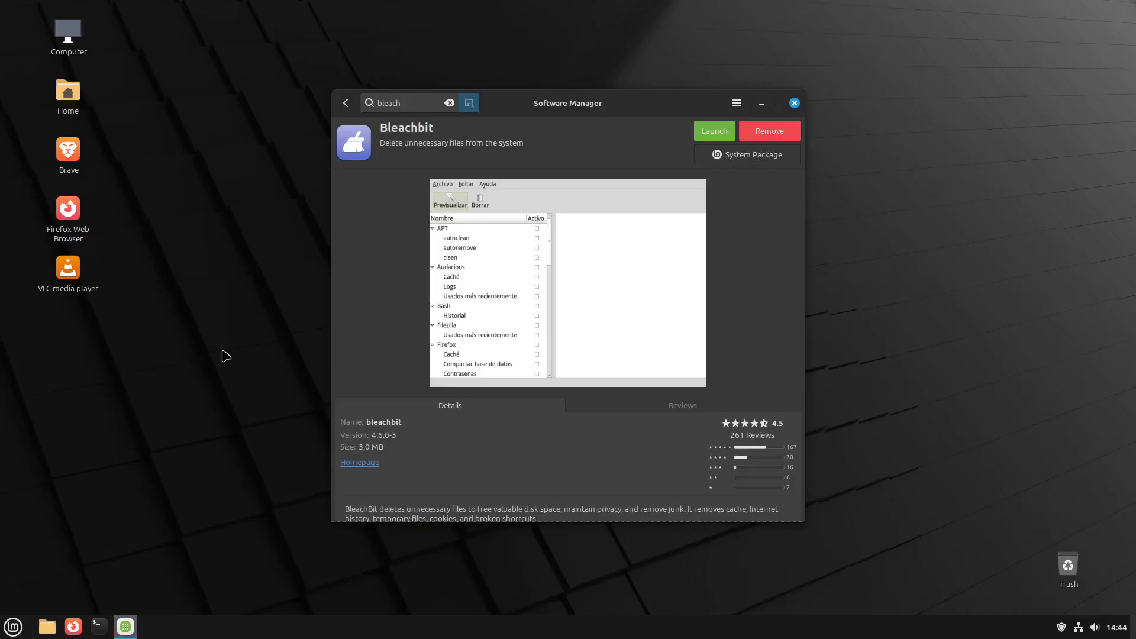
- Search the installed applications for "blea" to find BleachBit
left_click(3, 635)
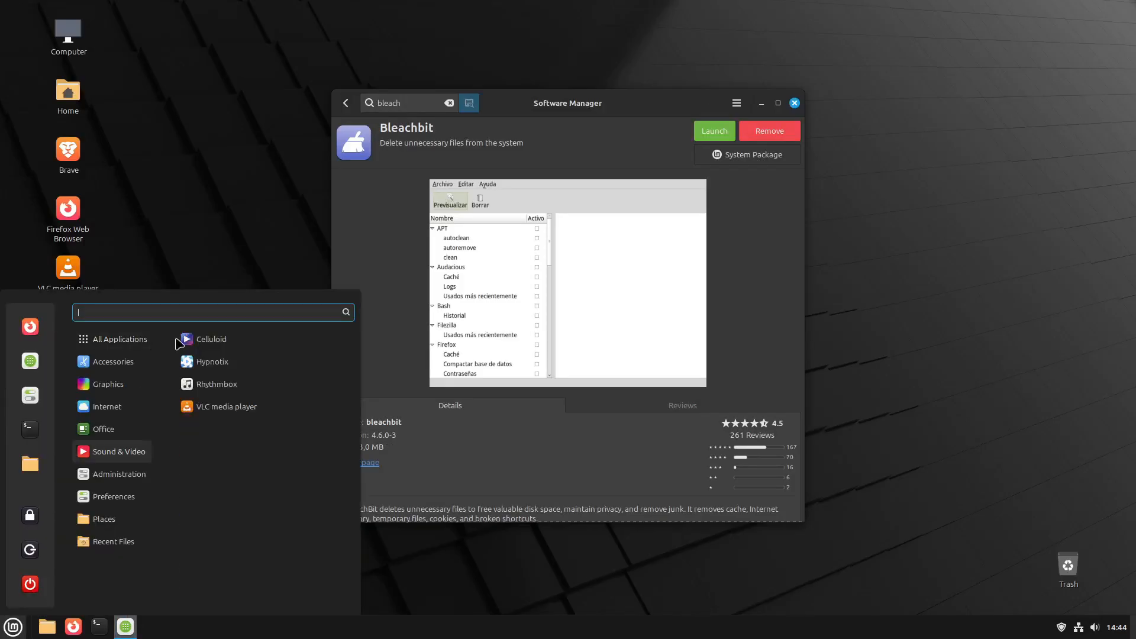
type("blea")
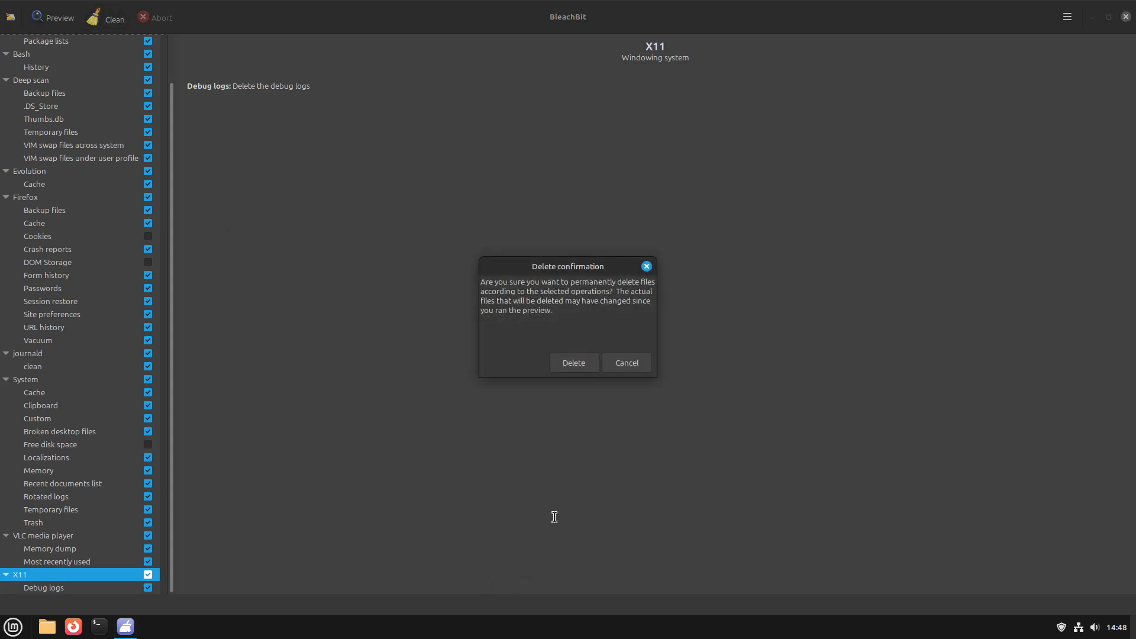
- Confirm permanent deletion of the selected items, and again for the selected APT, Deep scan, journald and System items
left_click(574, 365)
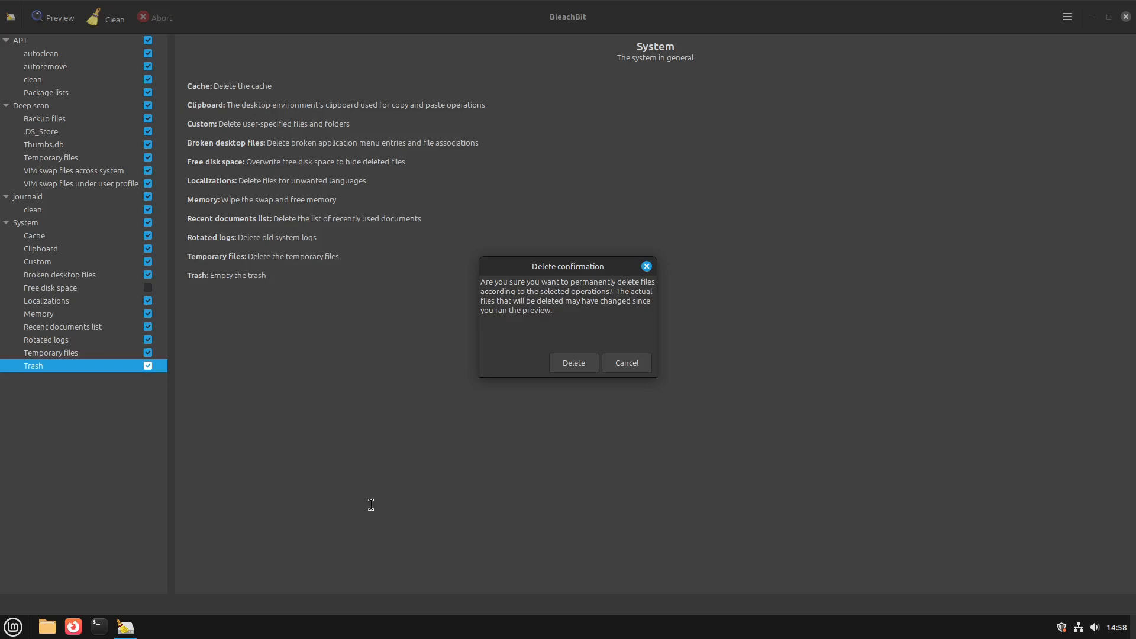
left_click(578, 363)
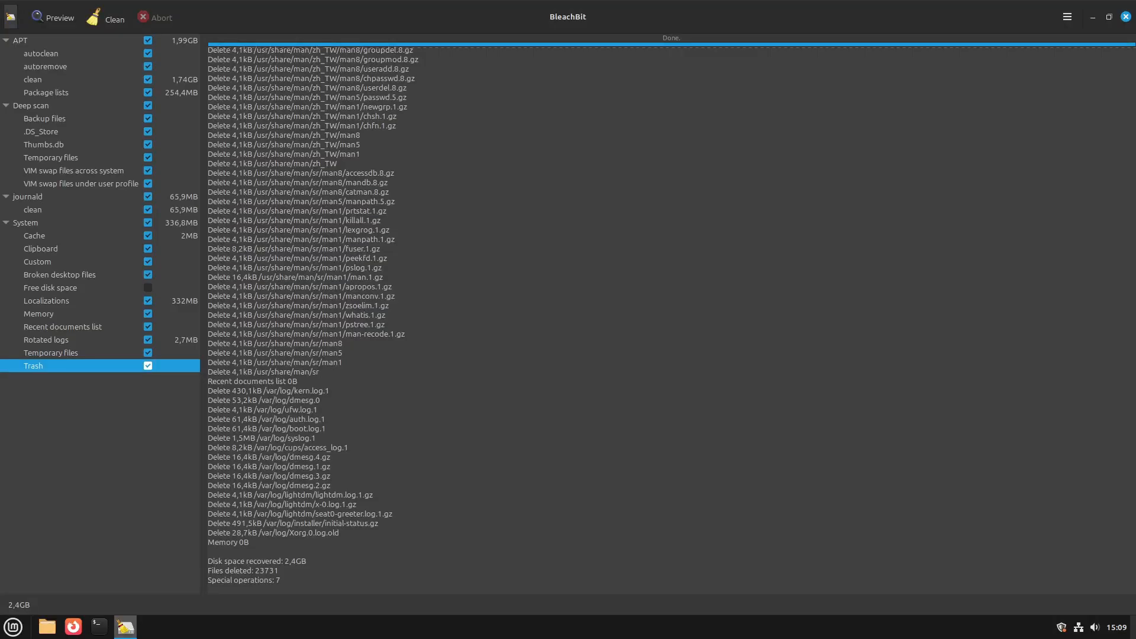
- Show BleachBit's additional commands and examine Shred Files and Shred Folders
left_click(12, 18)
key("Down")
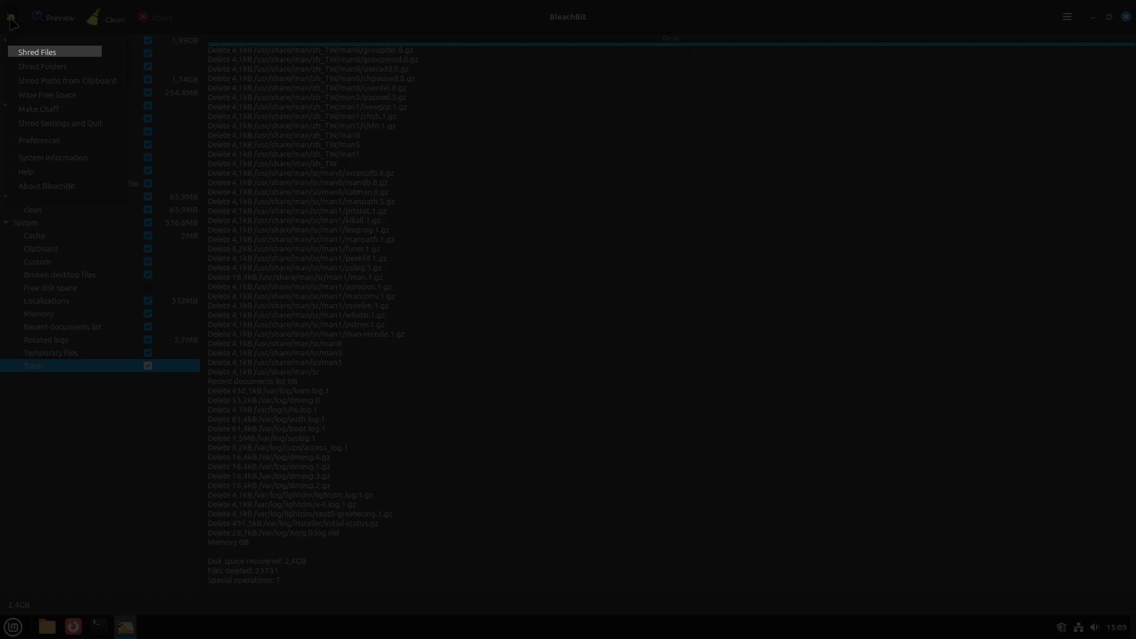
key("Down")
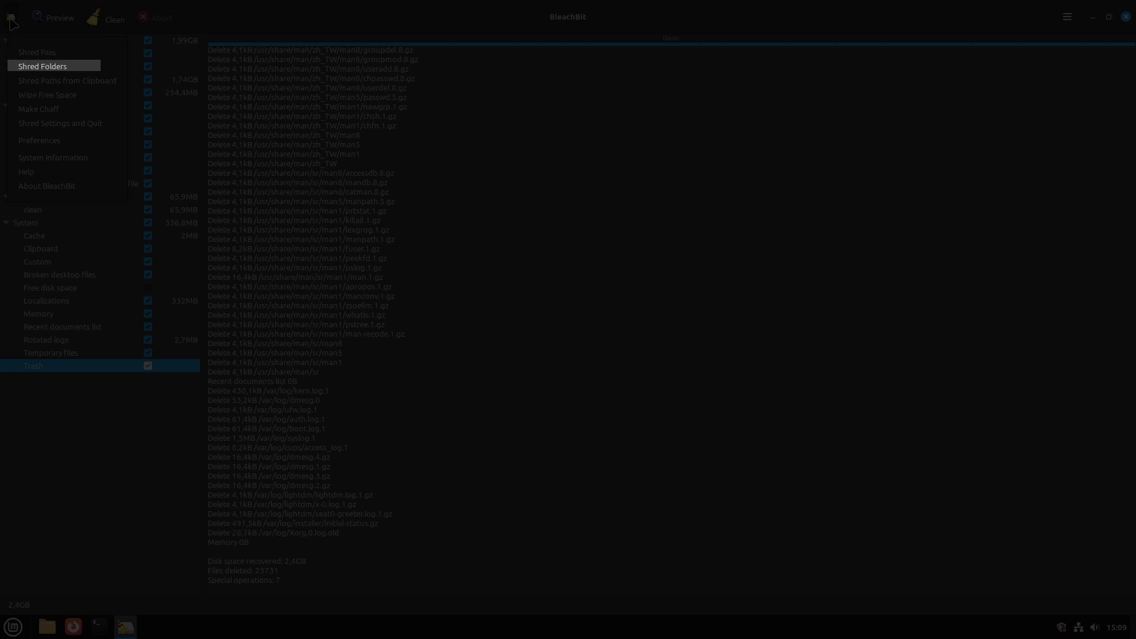